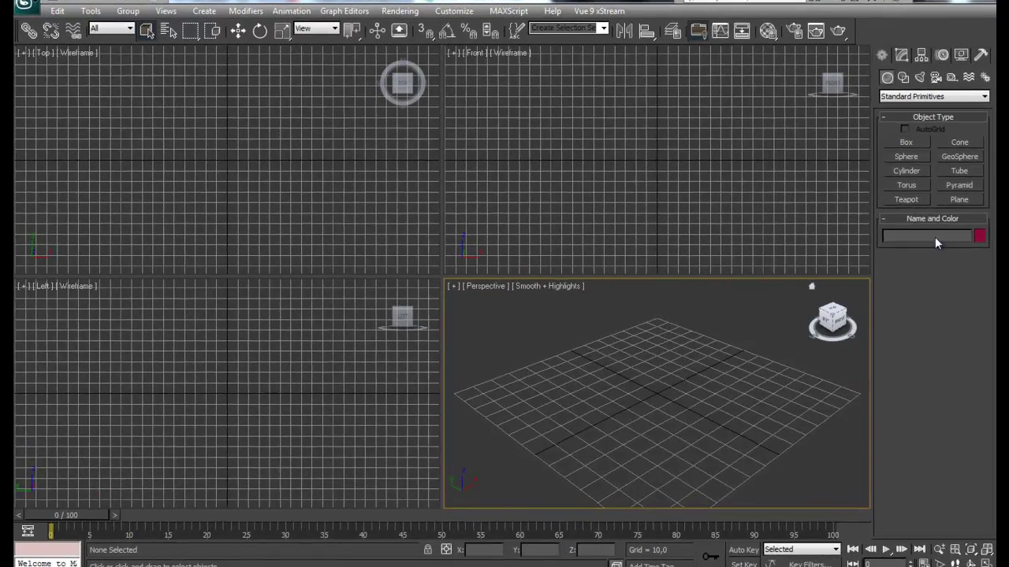
Step: Draw a large ground plane and a box on it, coloured dark red
left_click(939, 203)
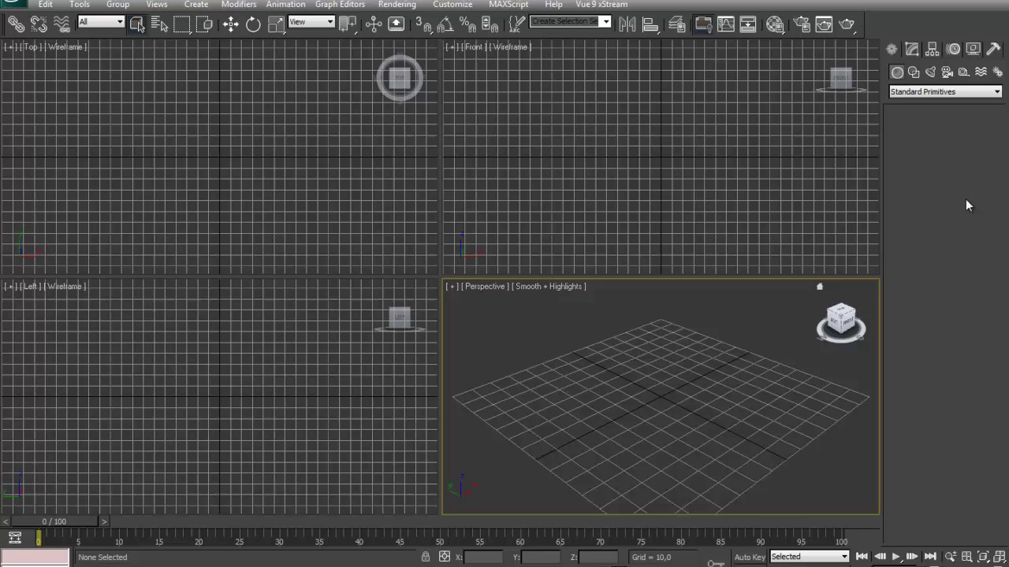
left_click_drag(453, 397, 866, 395)
left_click(916, 139)
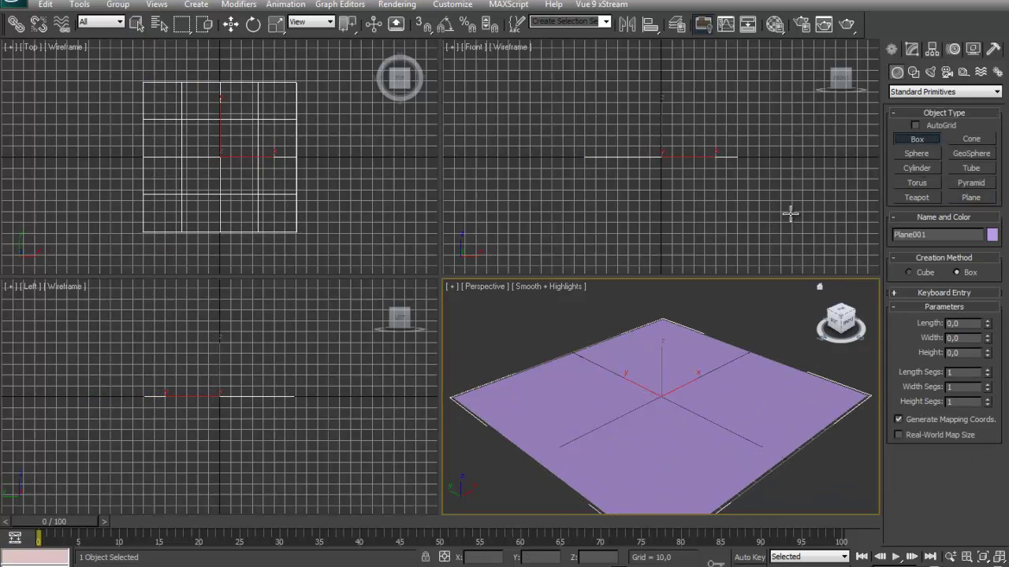
left_click_drag(668, 324, 660, 349)
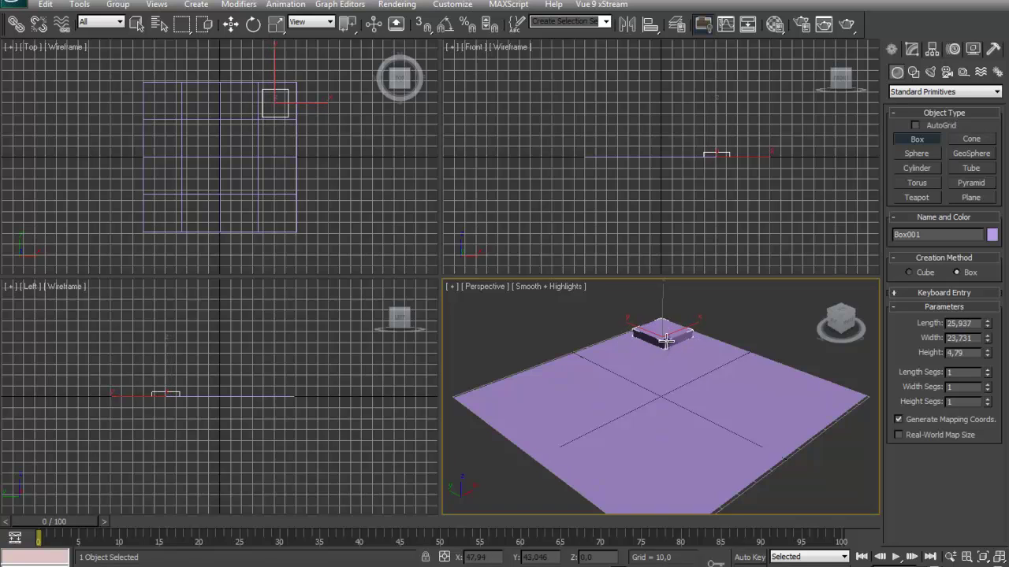
left_click(991, 235)
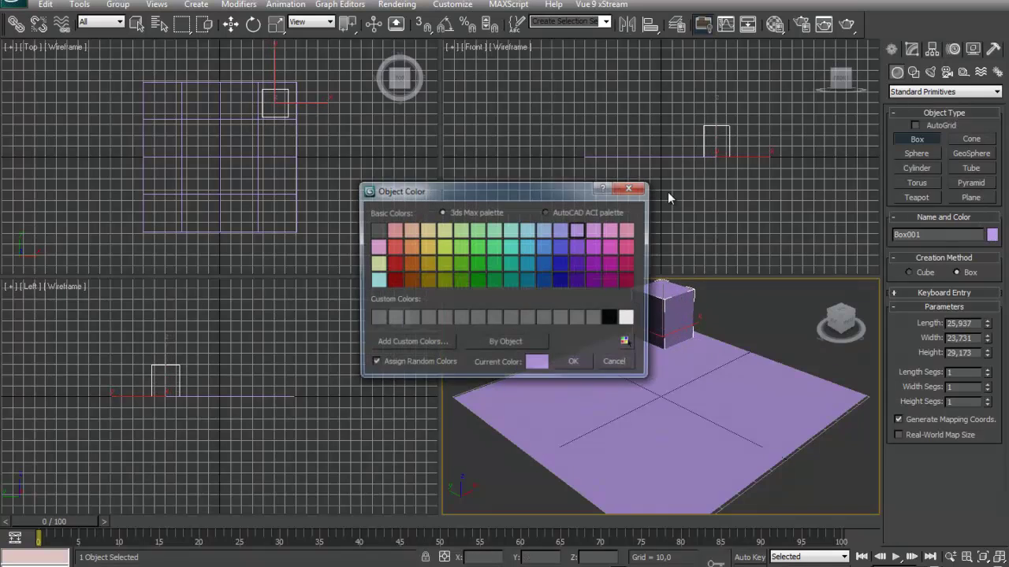
left_click(392, 279)
left_click(575, 363)
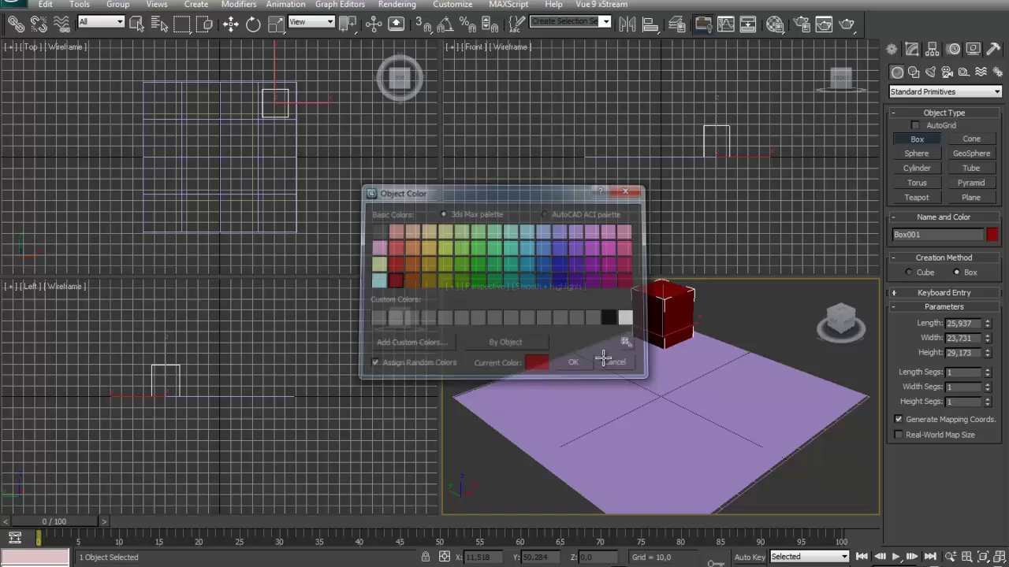
Step: Add a large yellow teapot, a cylinder beside it and a smaller blue teapot to its left
left_click(917, 197)
left_click_drag(591, 376, 684, 370)
left_click(914, 168)
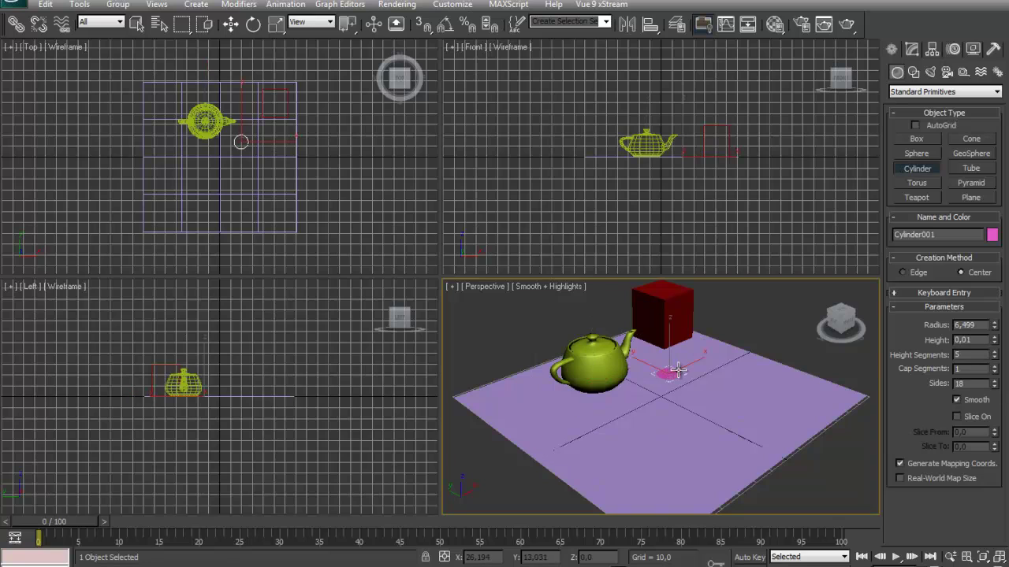
left_click(700, 298)
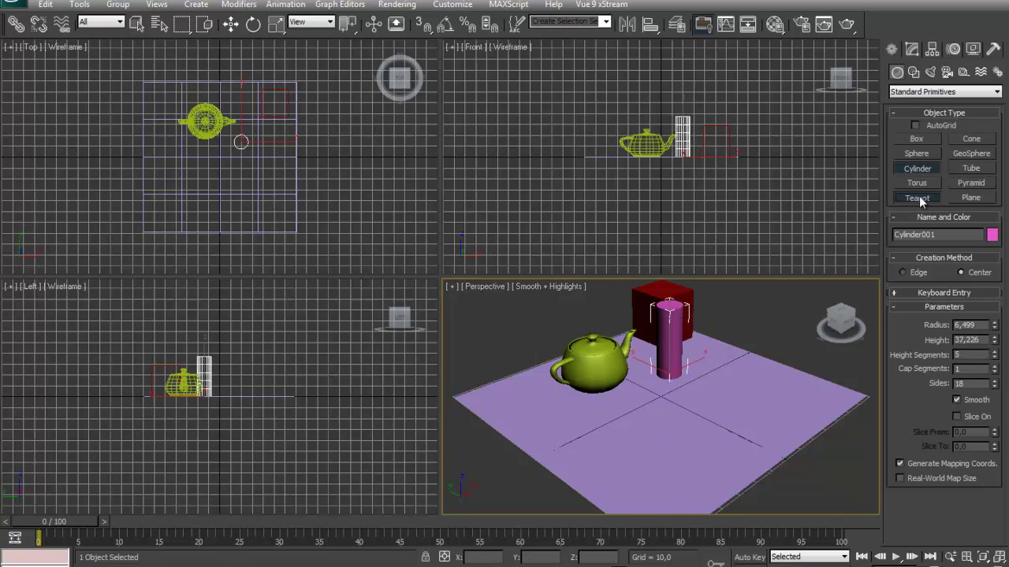
left_click(916, 197)
left_click_drag(532, 411, 555, 410)
right_click(754, 341)
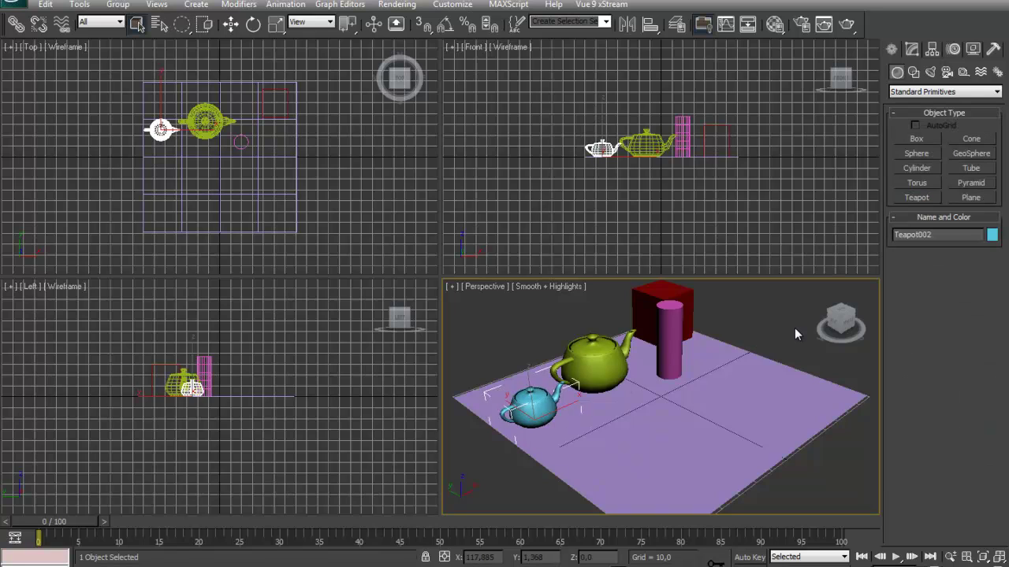
left_click(784, 324)
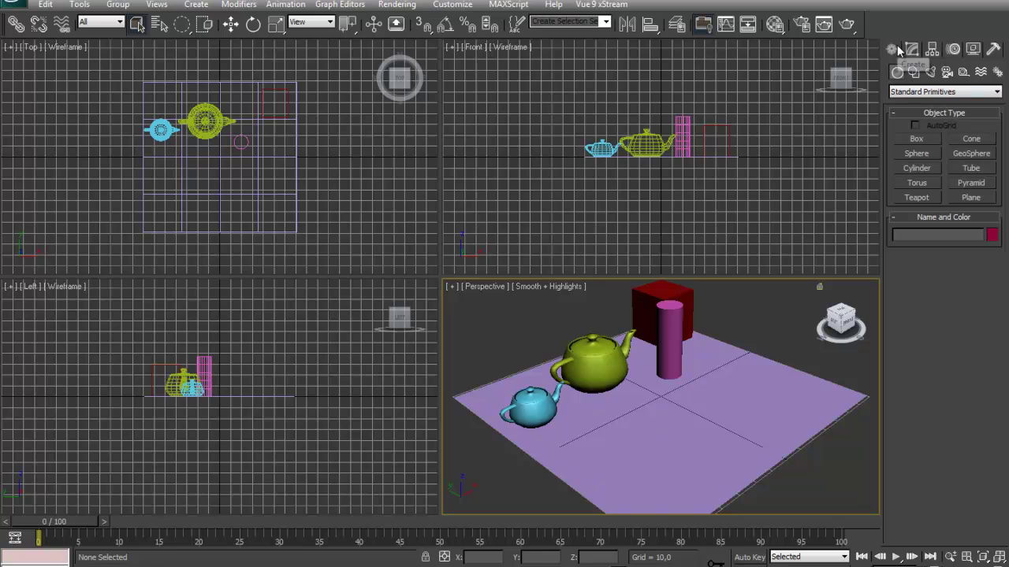
Step: Start a Free camera from the Cameras category, with its 43,456 mm lens and 45° field of view
left_click(947, 72)
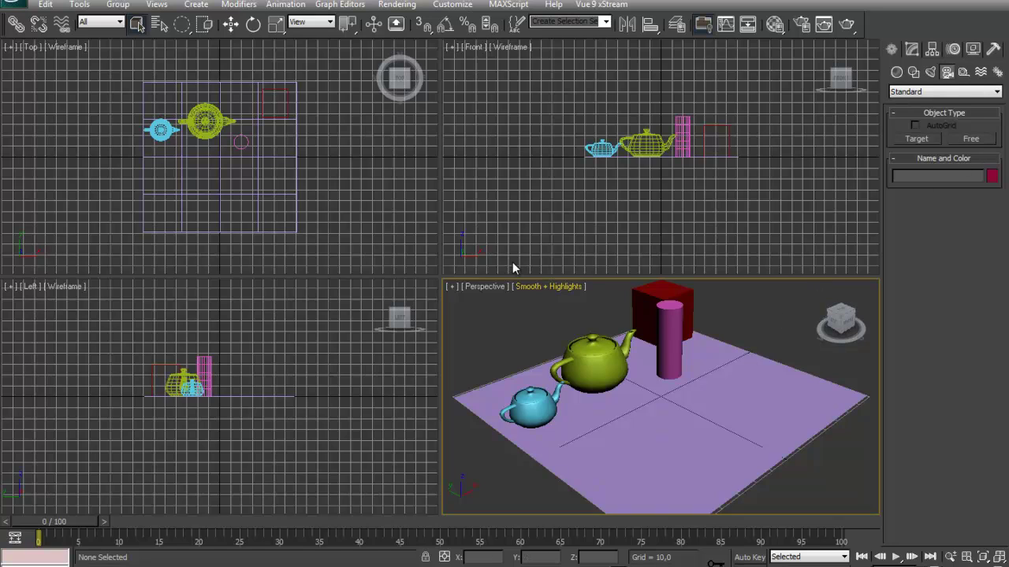
left_click(974, 140)
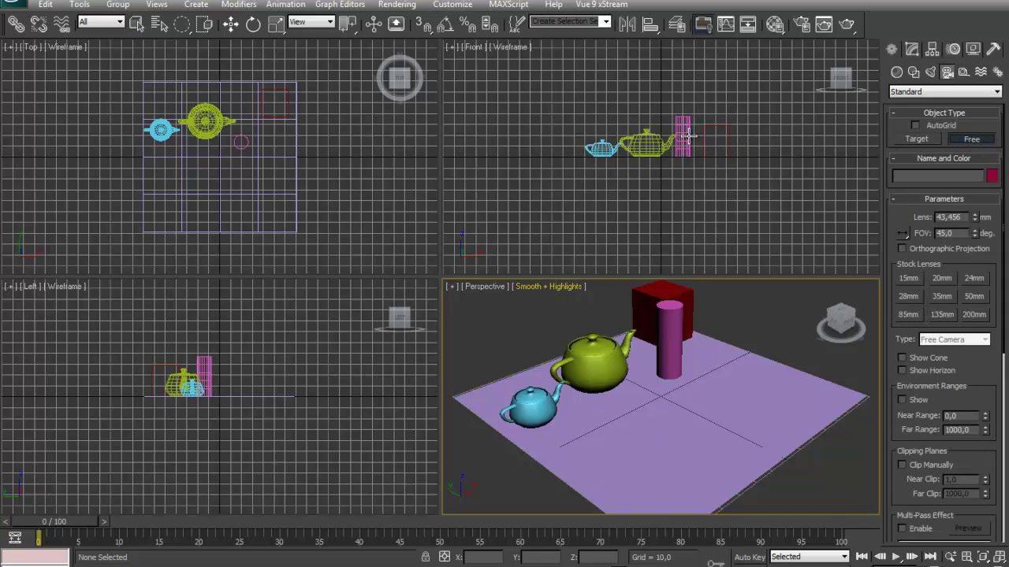
left_click(647, 140)
left_click_drag(645, 138, 664, 131)
right_click(667, 169)
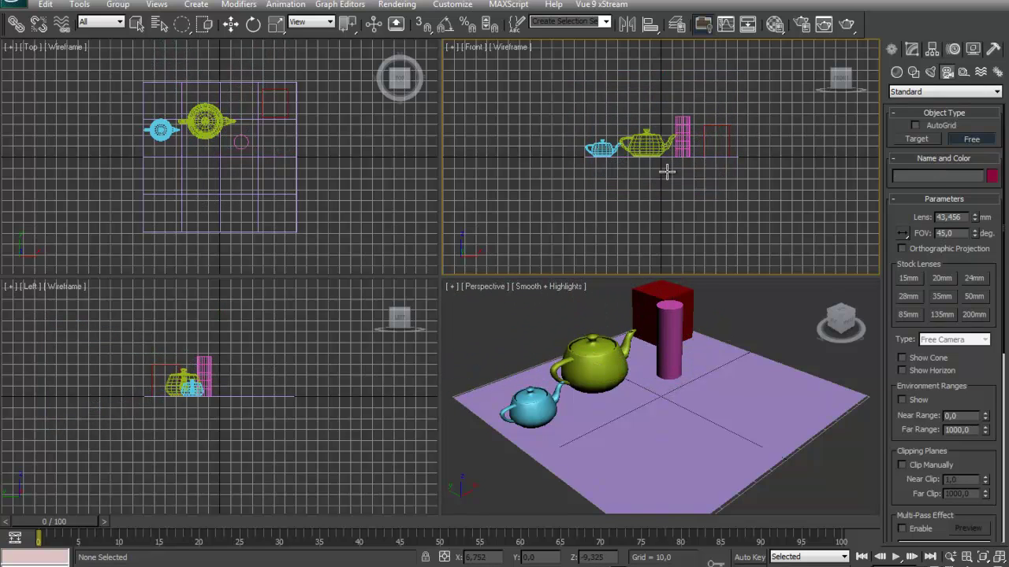
left_click_drag(664, 347, 762, 307)
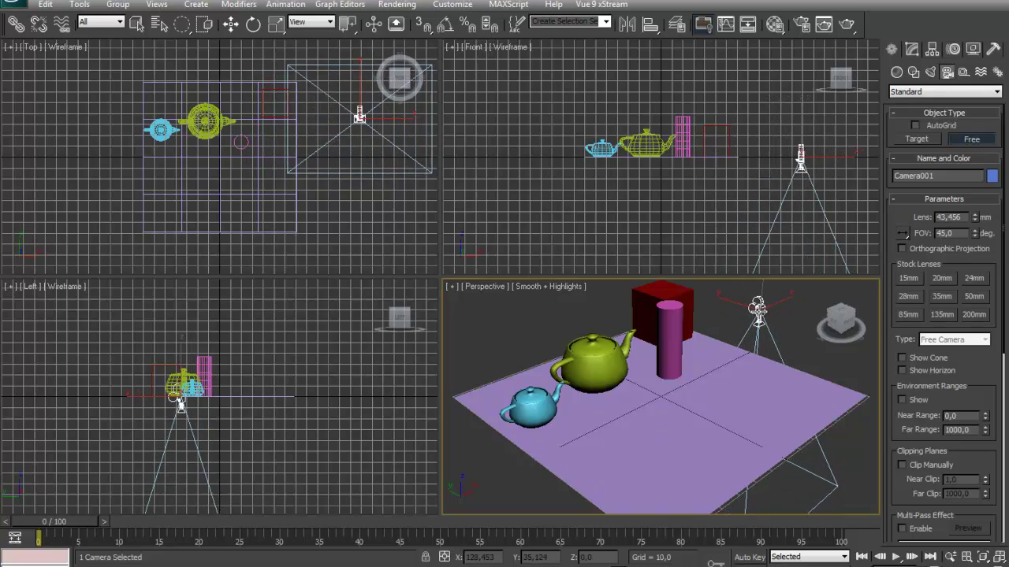
right_click(761, 309)
left_click(281, 153)
left_click_drag(281, 153, 292, 191)
right_click(308, 181)
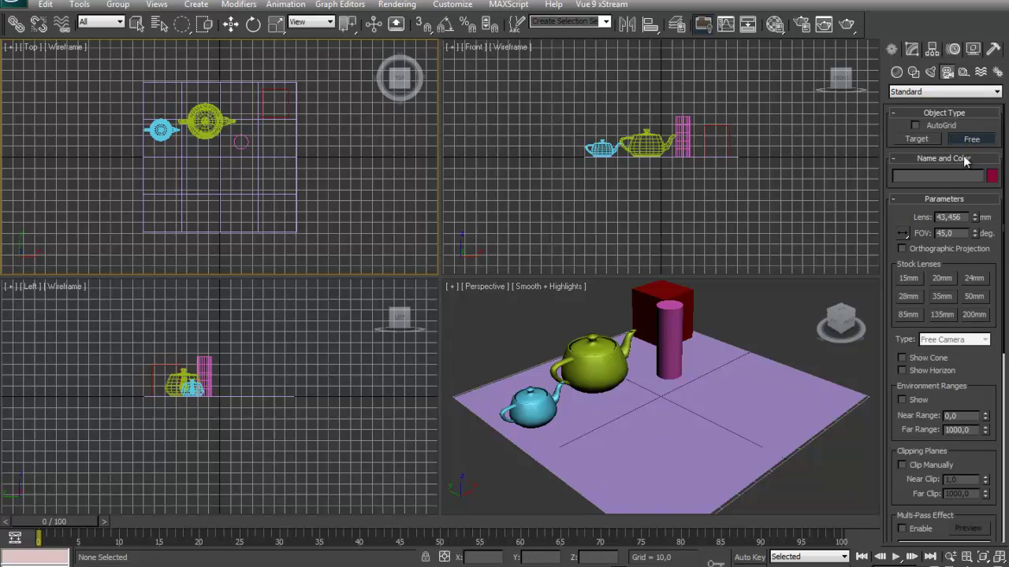
Step: Place a target camera at the plane's corner aimed at the teapots, and raise it
left_click(916, 138)
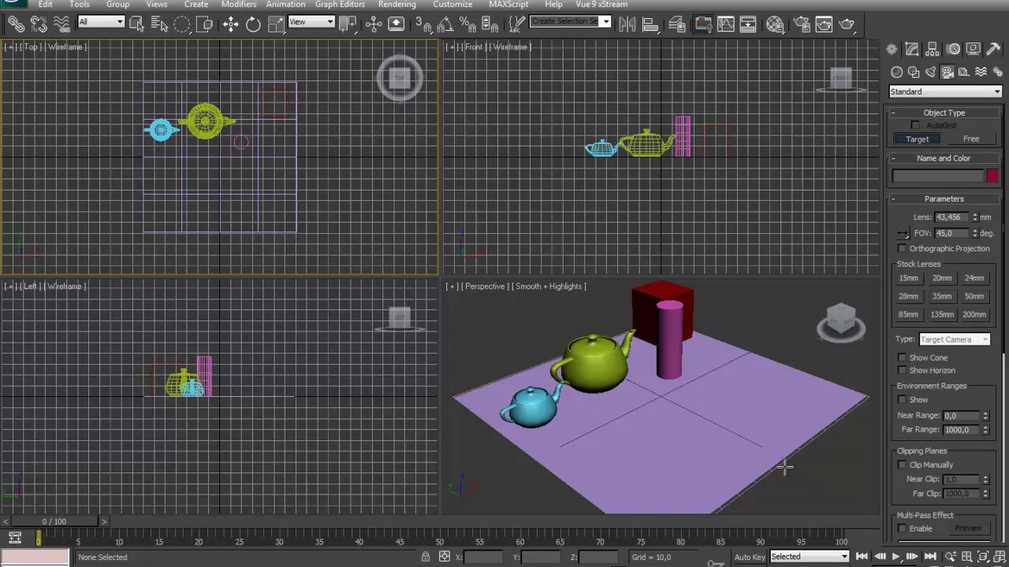
left_click_drag(779, 463, 623, 394)
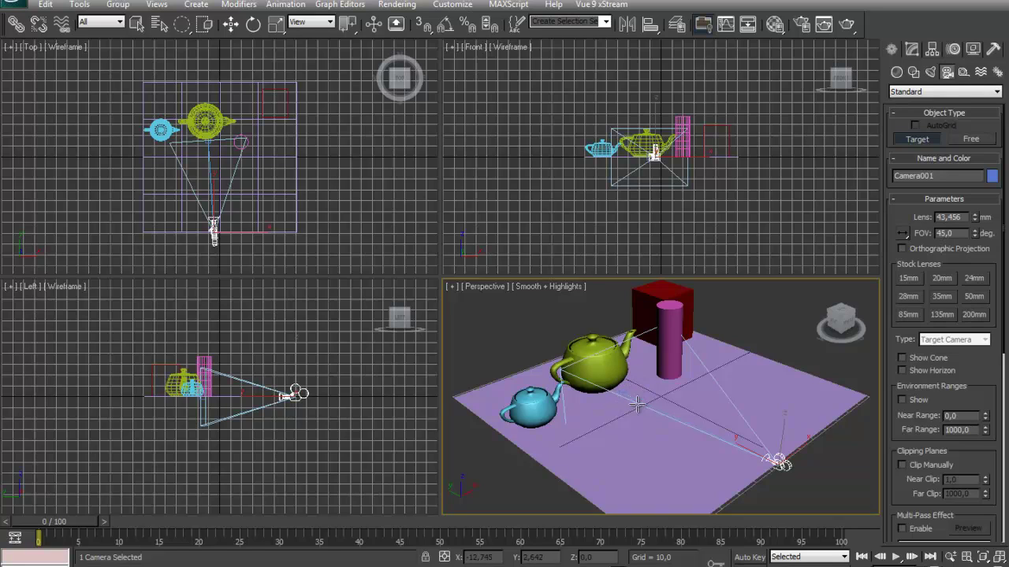
key("w")
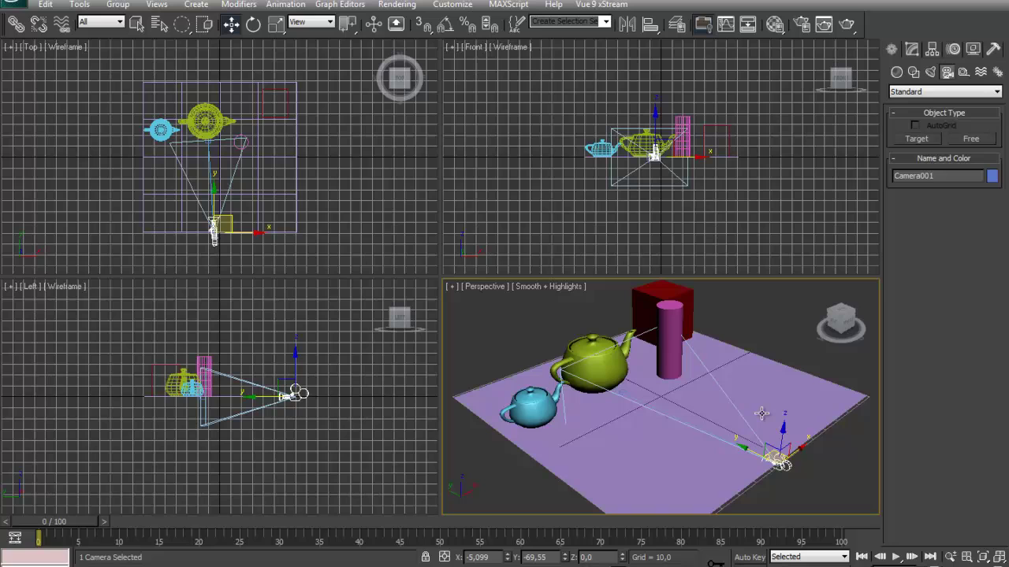
left_click_drag(778, 438, 788, 353)
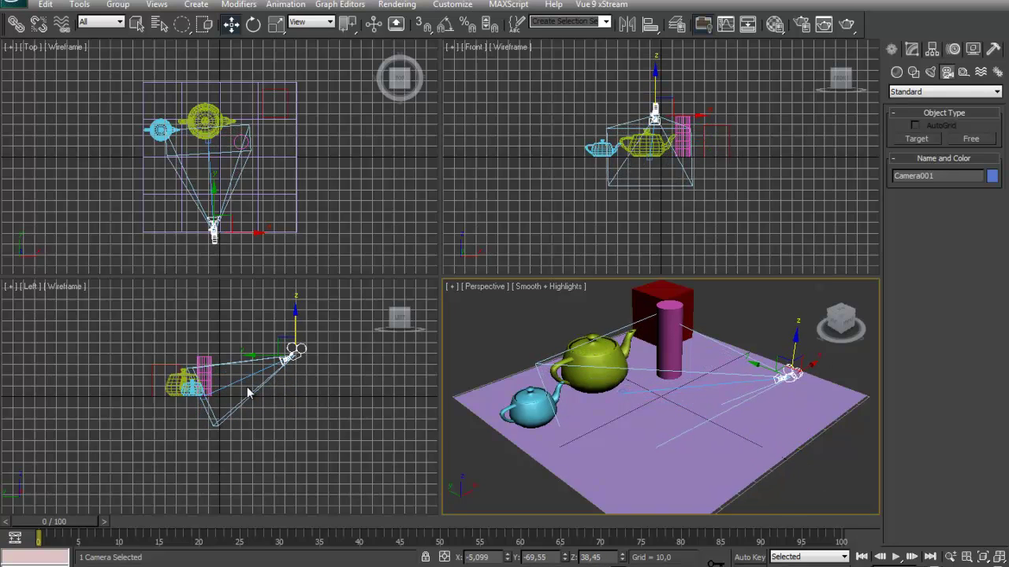
Step: Raise the camera's target toward the teapots and move the camera higher and farther back in Left view
left_click(206, 397)
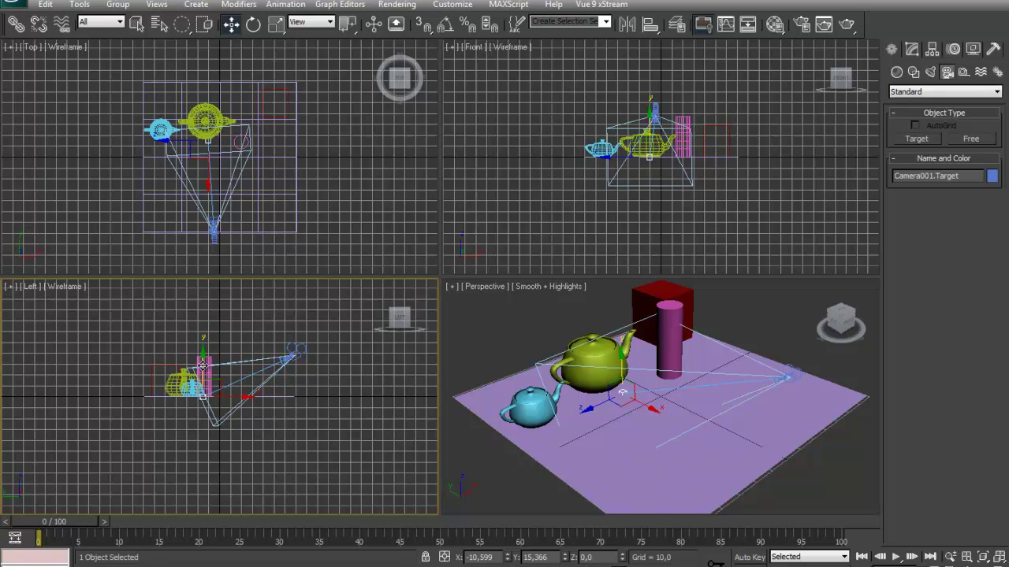
left_click_drag(203, 360, 243, 337)
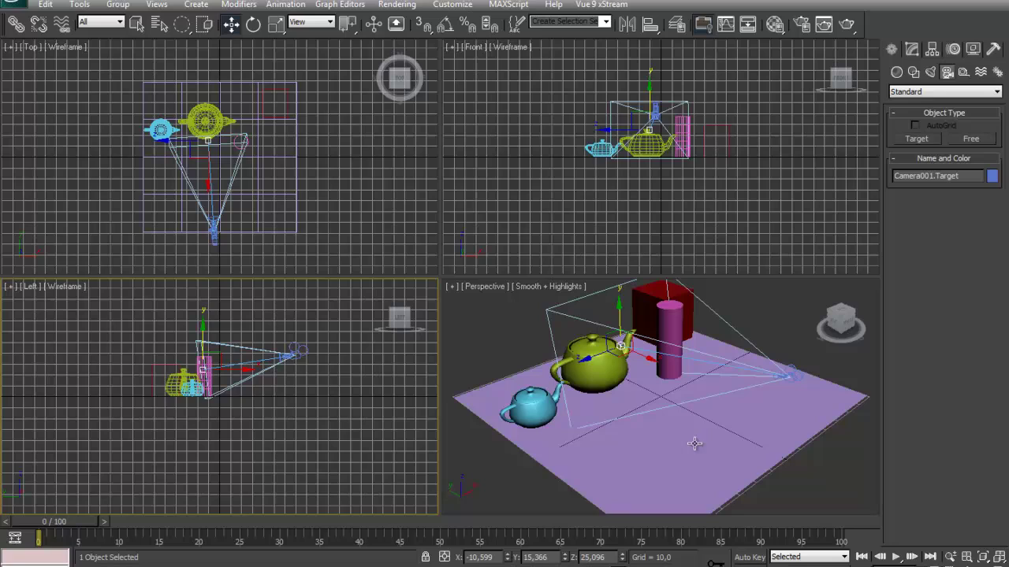
left_click(789, 375)
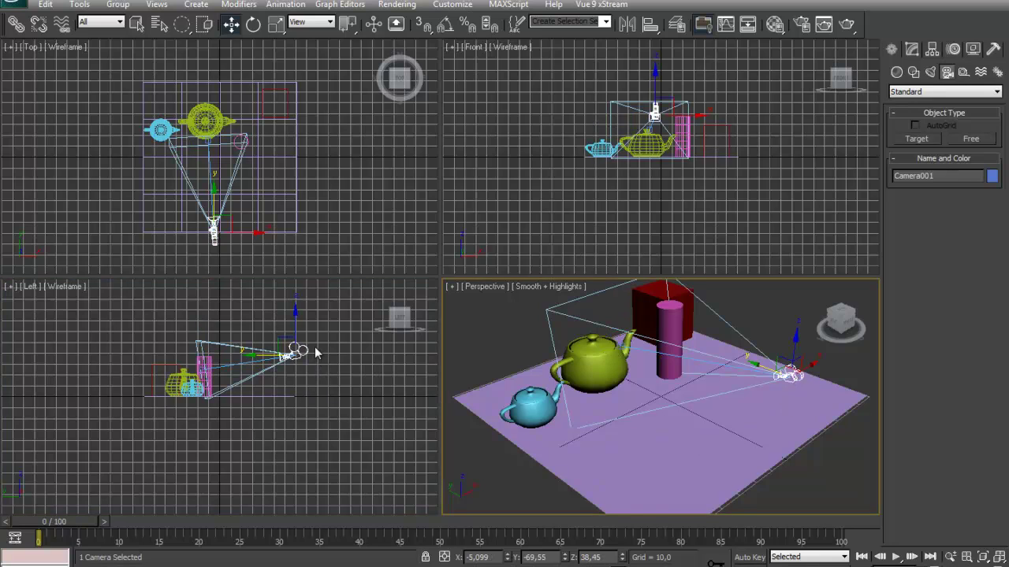
left_click(281, 346)
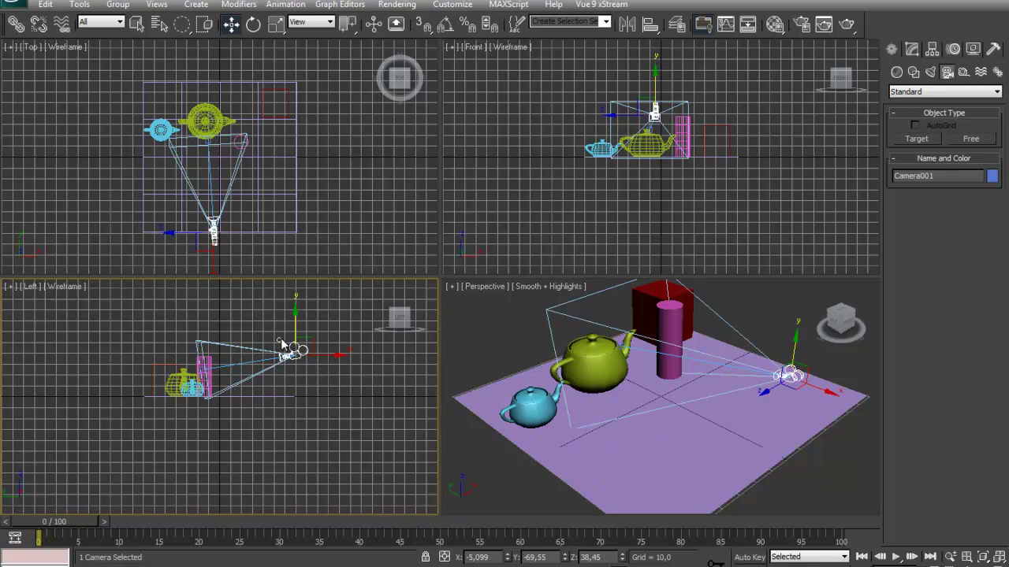
left_click(300, 348)
left_click_drag(299, 348, 364, 340)
scroll(791, 466, "down", 4)
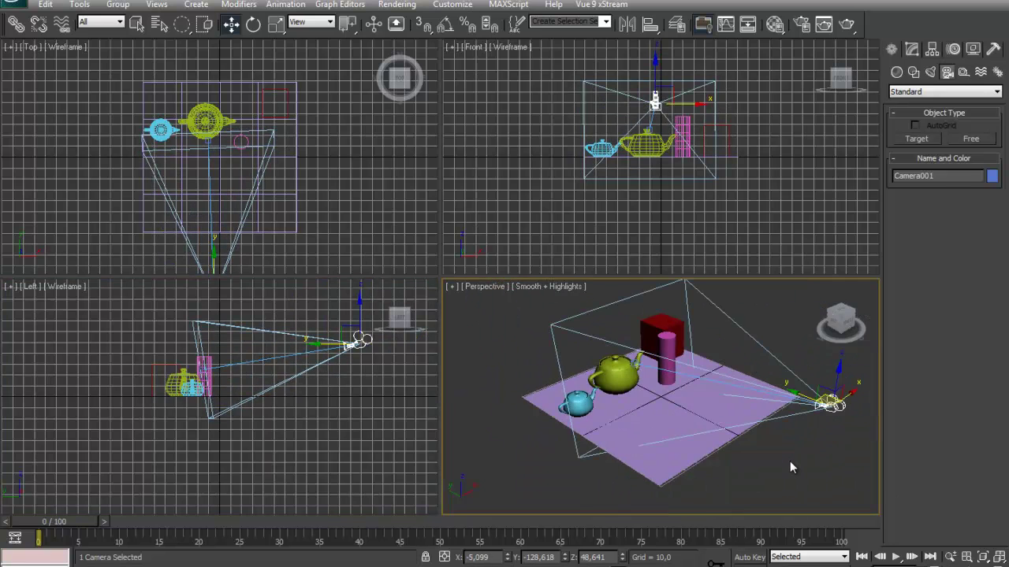
middle_click_drag(798, 435, 788, 352, "alt")
Step: Select Camera001 for editing, lengthen its lens and turn off orthographic projection
left_click(765, 340)
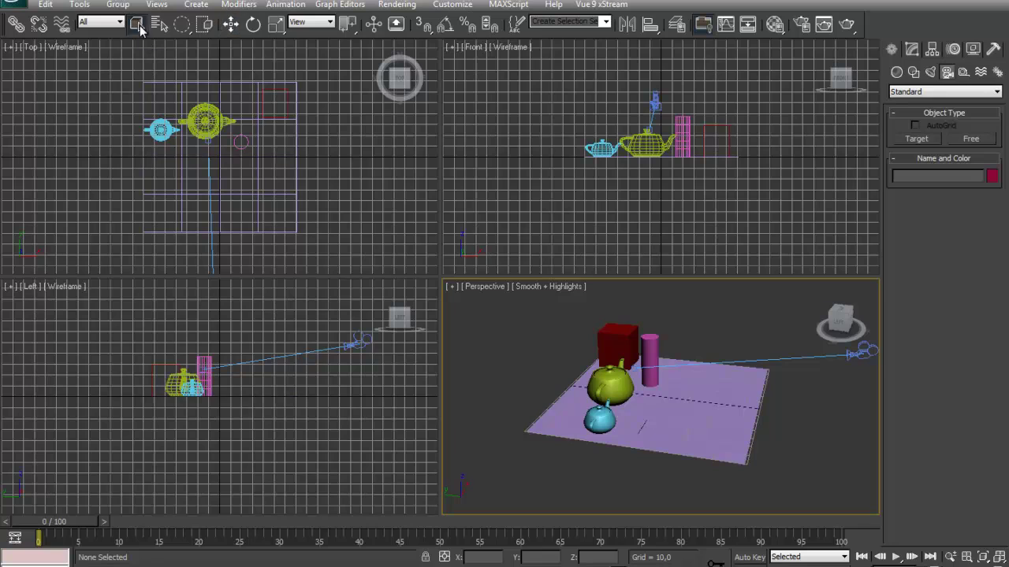
left_click(361, 347)
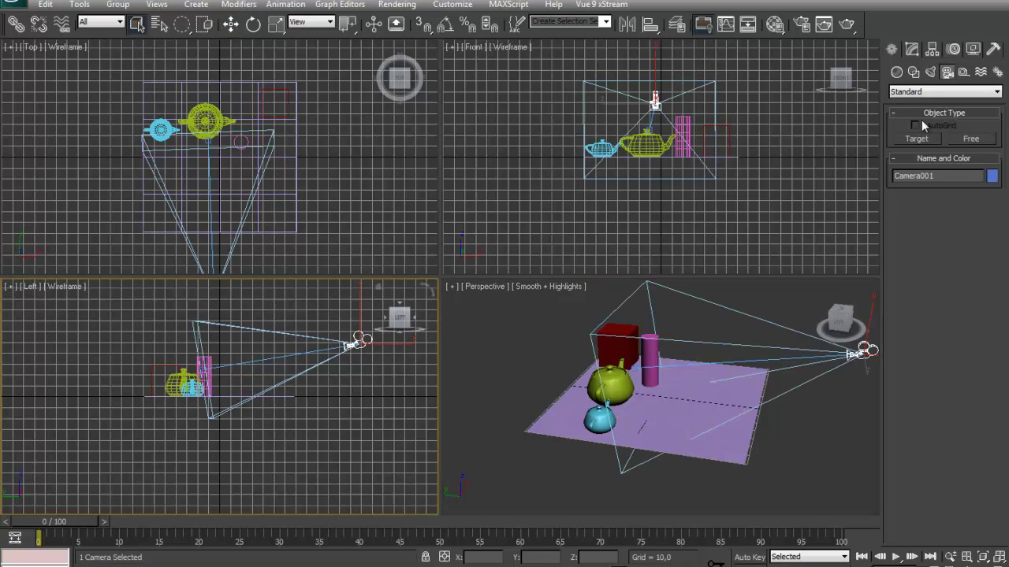
left_click(912, 50)
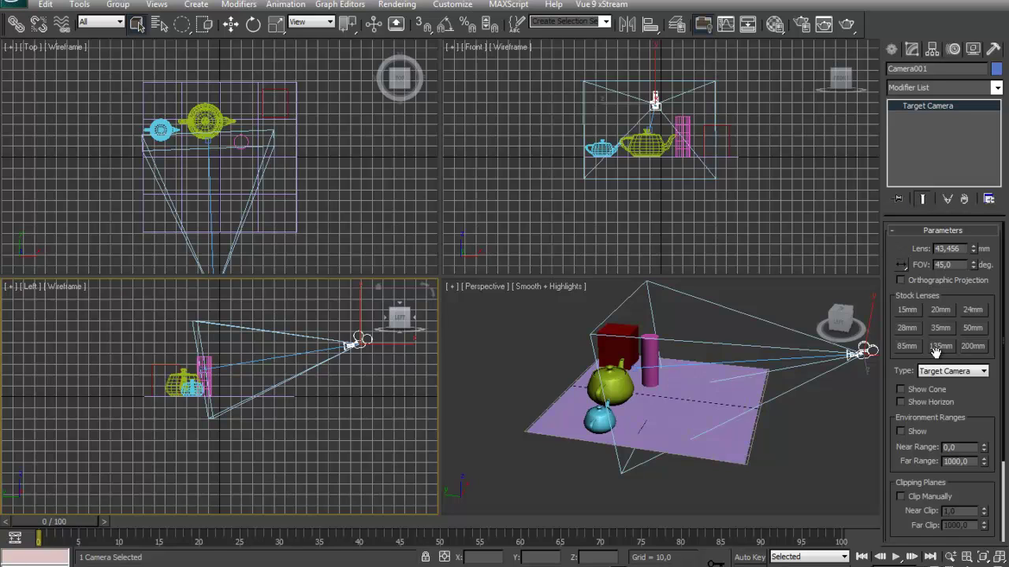
left_click_drag(891, 373, 902, 422)
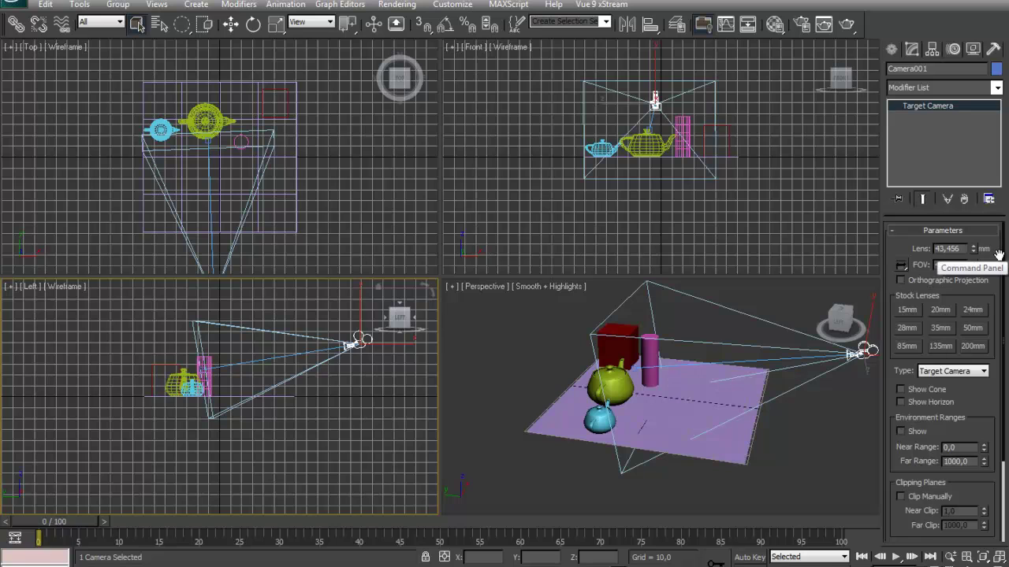
left_click_drag(974, 249, 985, 268)
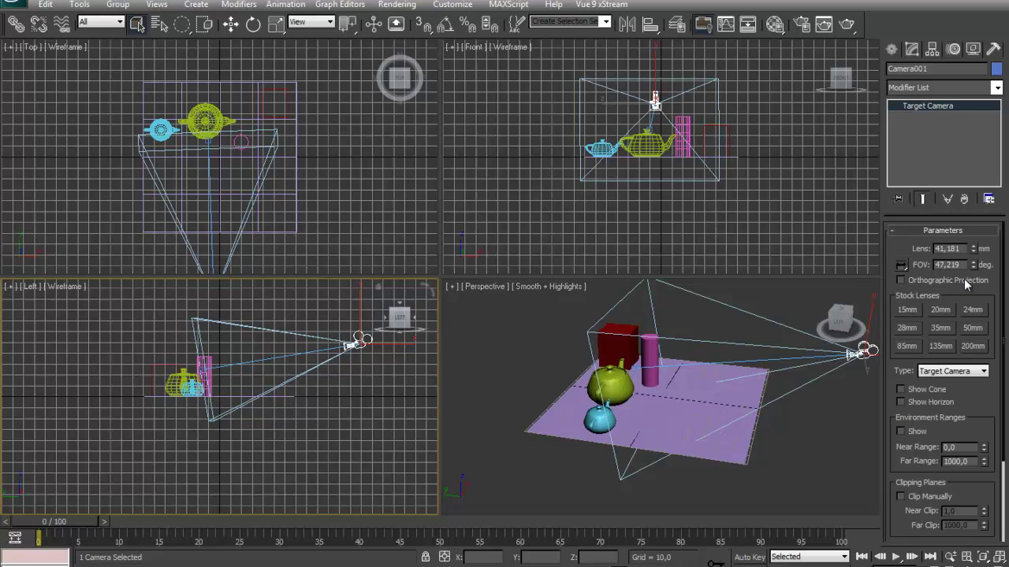
left_click(964, 278)
Step: Try the stock lenses from 15mm through 200mm, ending on 35mm
left_click(907, 310)
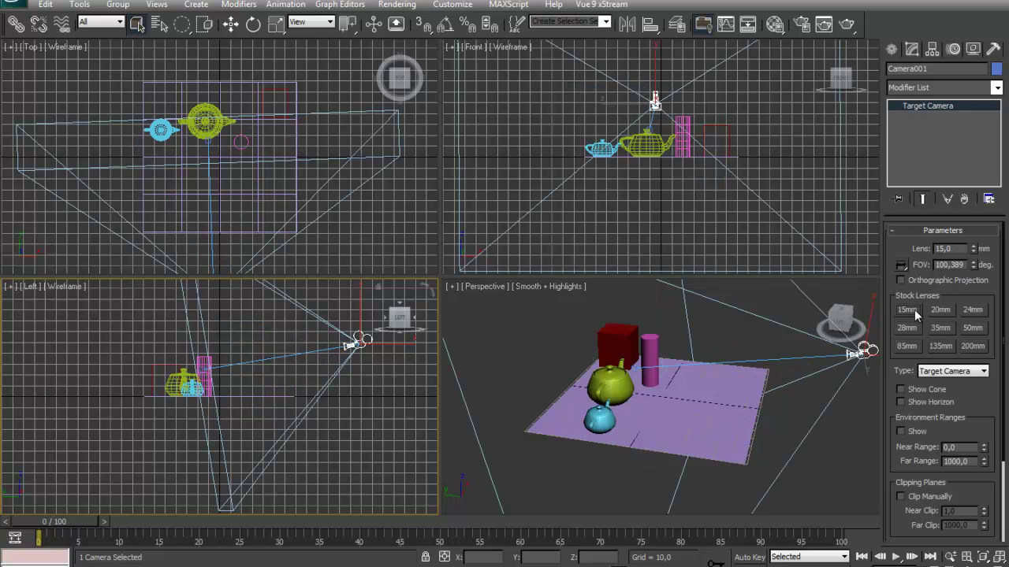
left_click(940, 309)
left_click(973, 310)
left_click(973, 328)
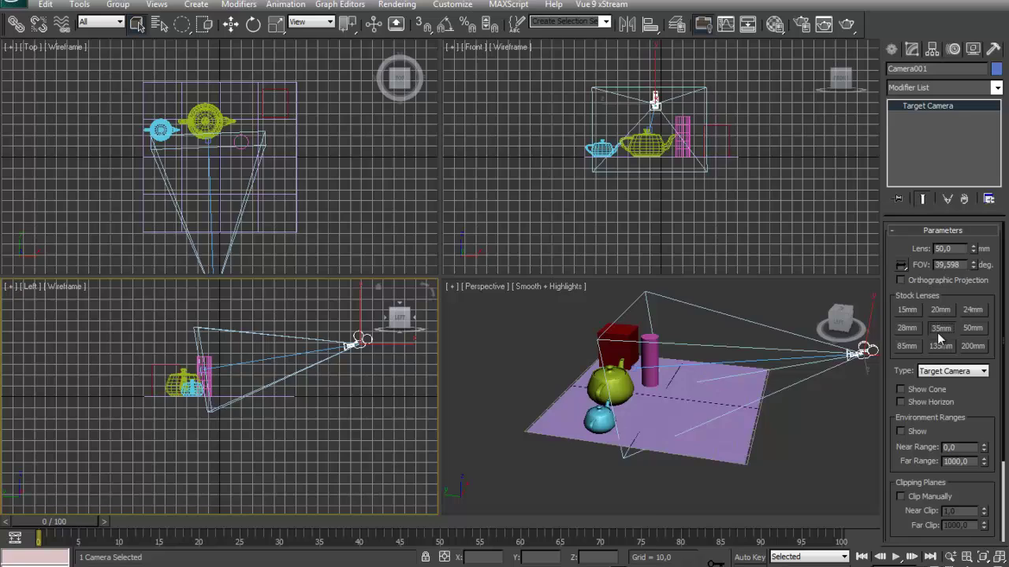
left_click(940, 328)
left_click(907, 328)
left_click(907, 346)
left_click(940, 346)
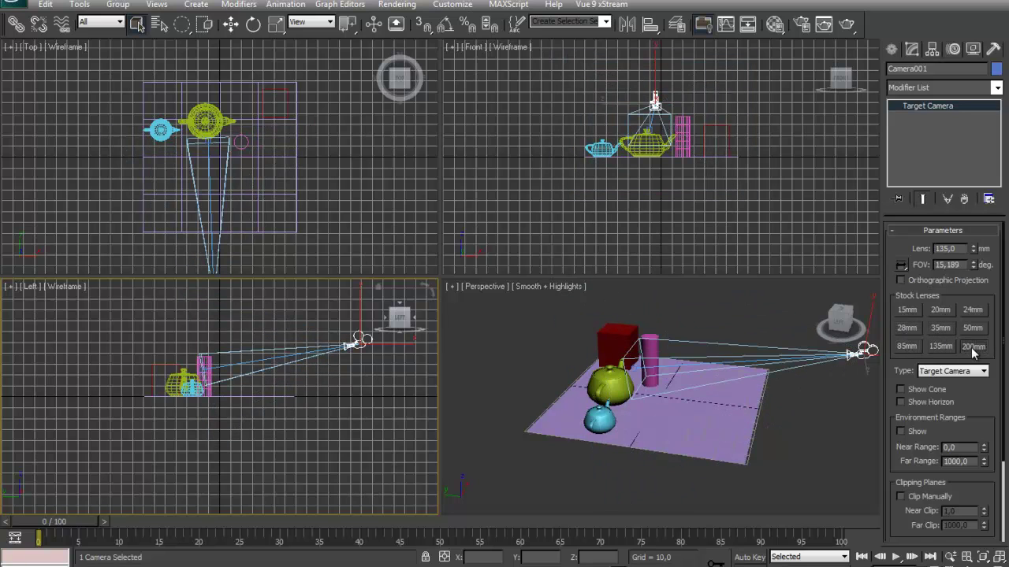
left_click(972, 347)
left_click(939, 329)
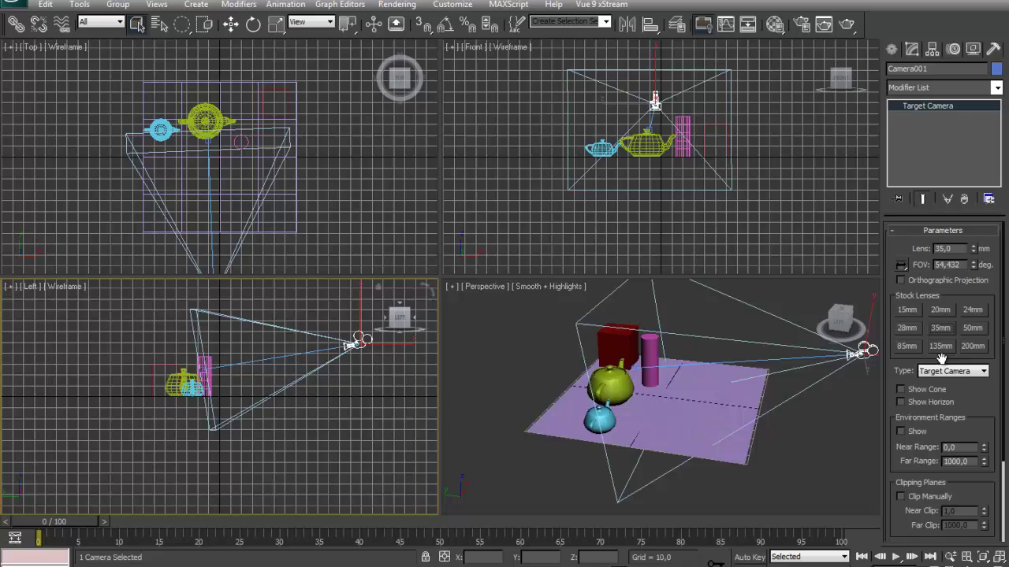
left_click(959, 372)
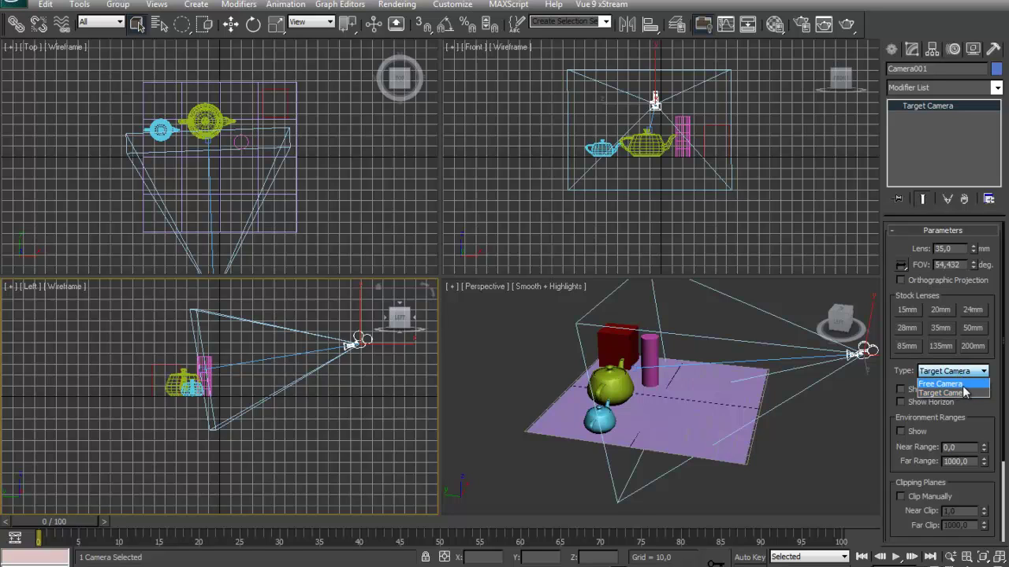
left_click(957, 384)
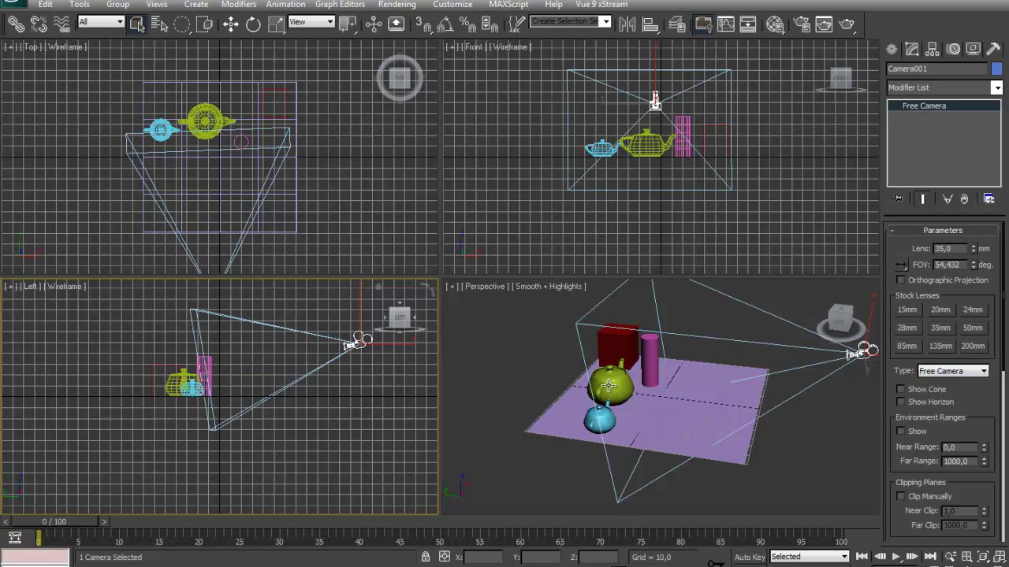
left_click(926, 379)
left_click(934, 394)
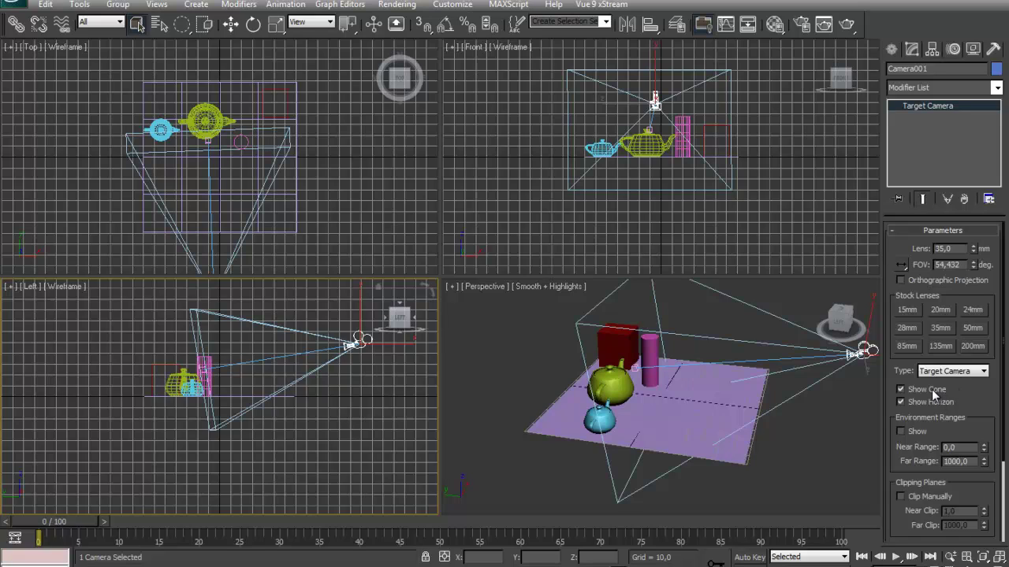
left_click(933, 392)
left_click_drag(949, 430, 954, 392)
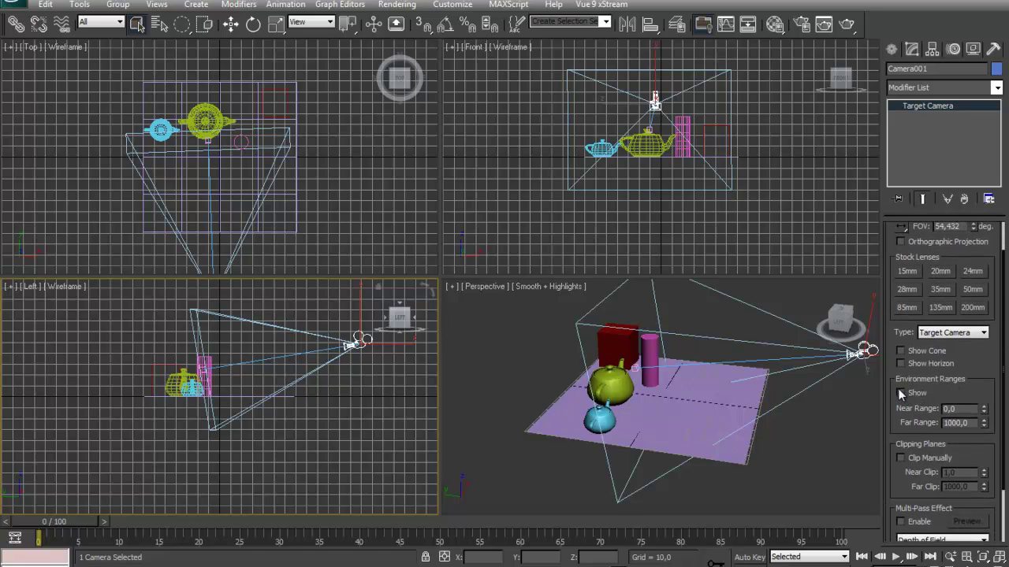
Step: Show Camera001's environment ranges and return the near range to 0
left_click(900, 392)
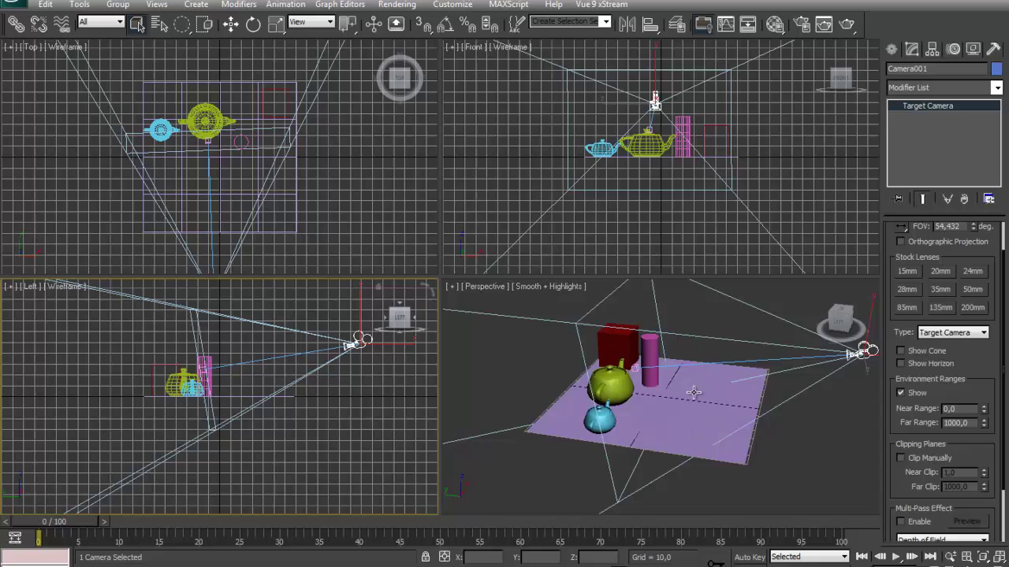
scroll(695, 390, "down", 5)
scroll(695, 390, "down", 5)
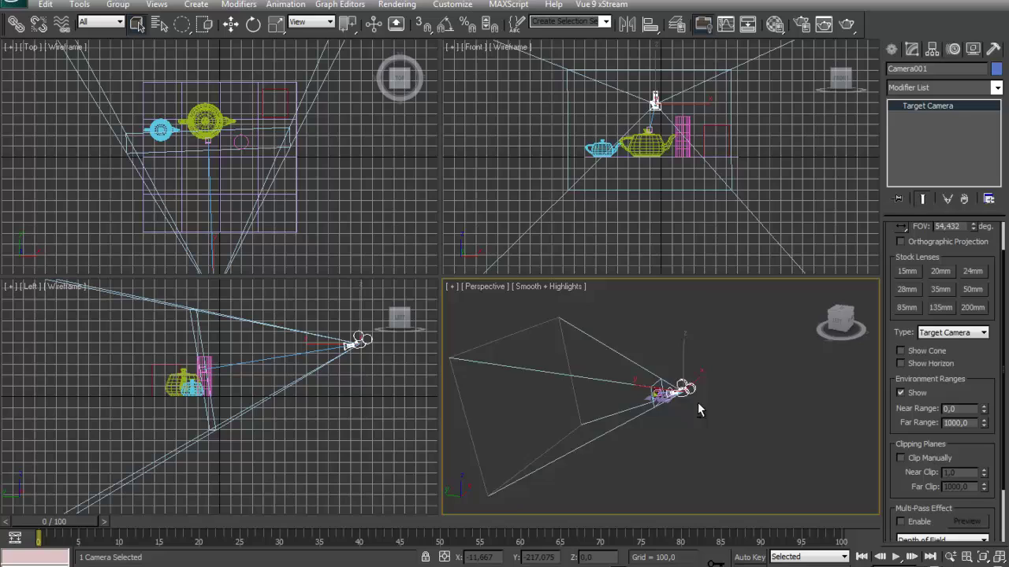
middle_click_drag(697, 402, 647, 385, "alt")
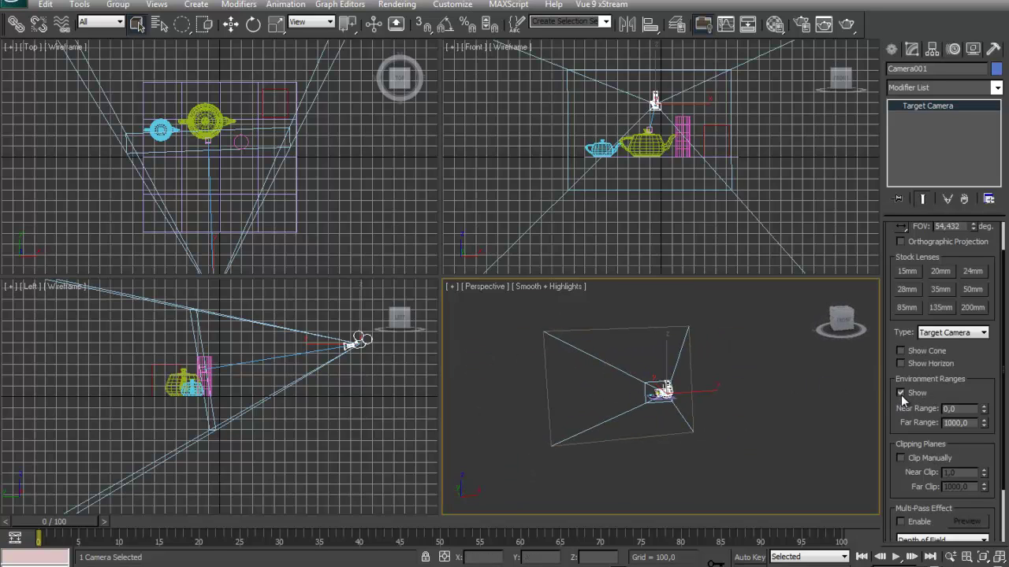
middle_click_drag(720, 402, 853, 424, "alt")
left_click(982, 406)
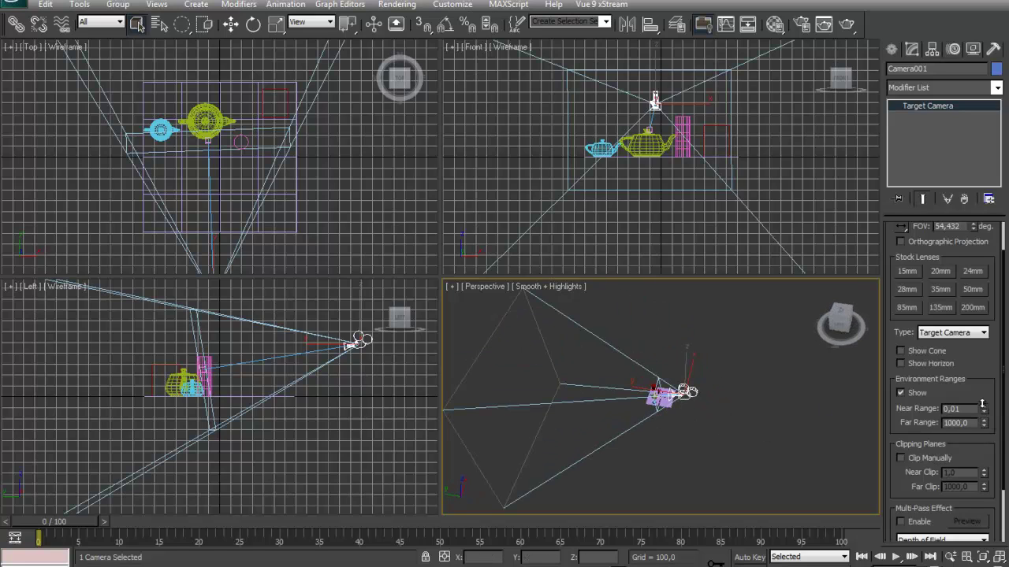
left_click_drag(990, 381, 1007, 478)
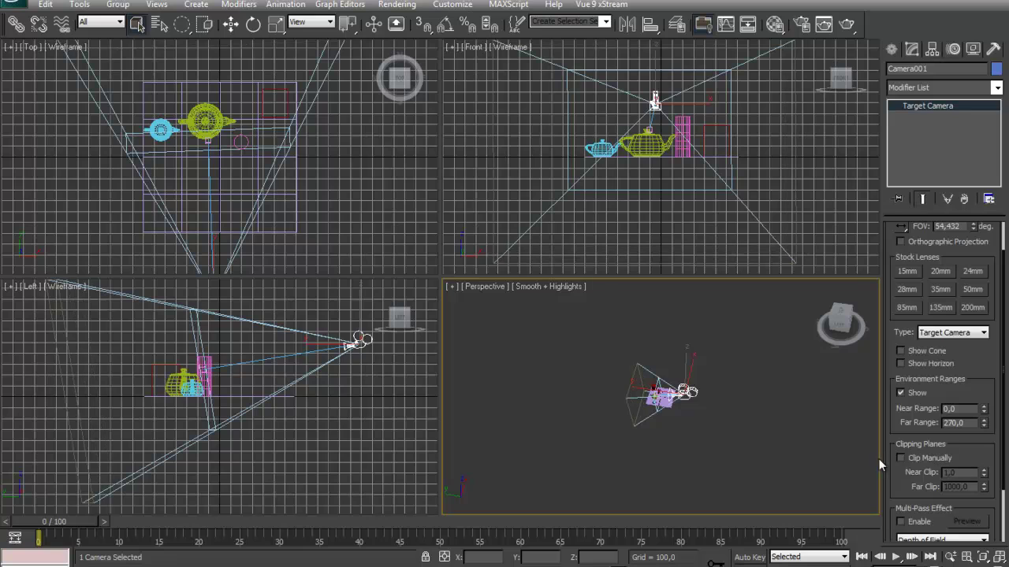
Step: Hide the environment range display and toggle manual clipping on and back off
middle_click_drag(738, 410, 674, 367, "alt")
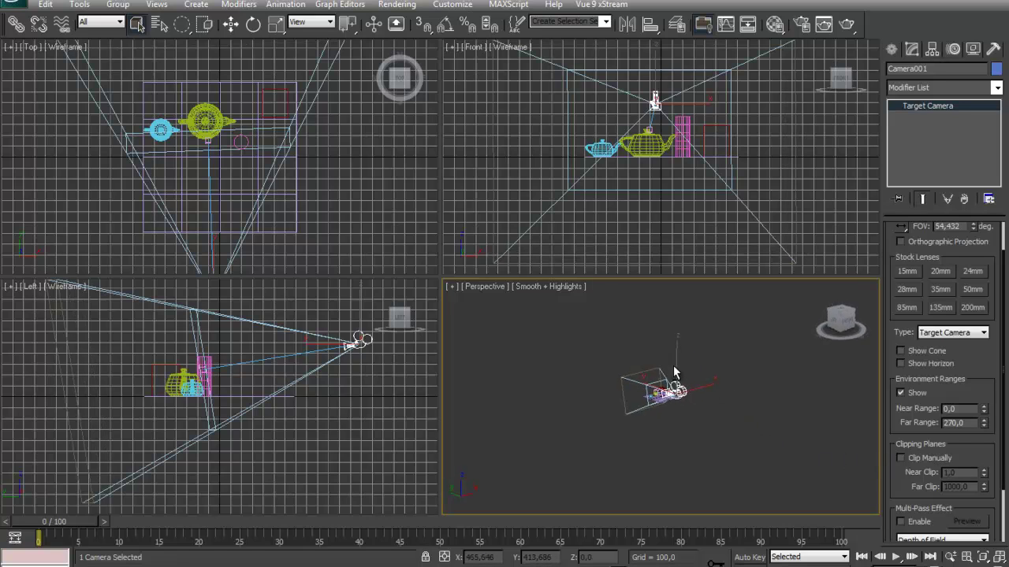
scroll(670, 360, "up", 5)
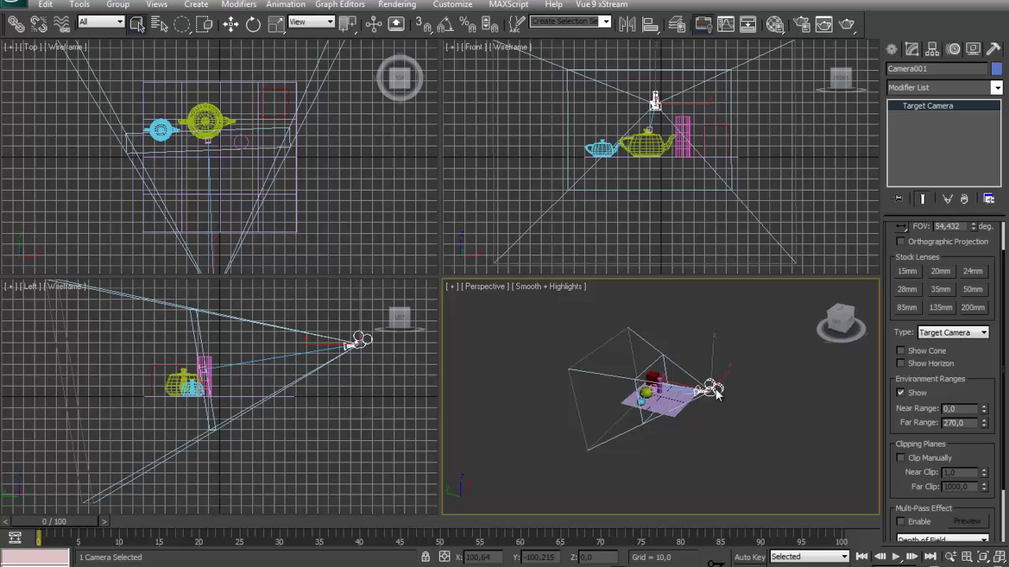
scroll(716, 389, "down", 4)
left_click(913, 394)
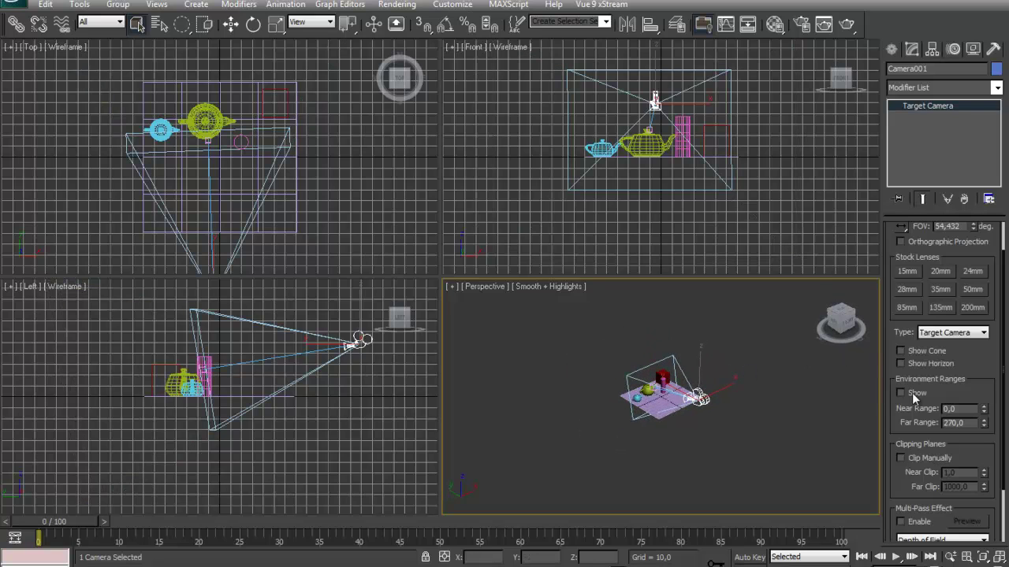
scroll(910, 392, "down", 3)
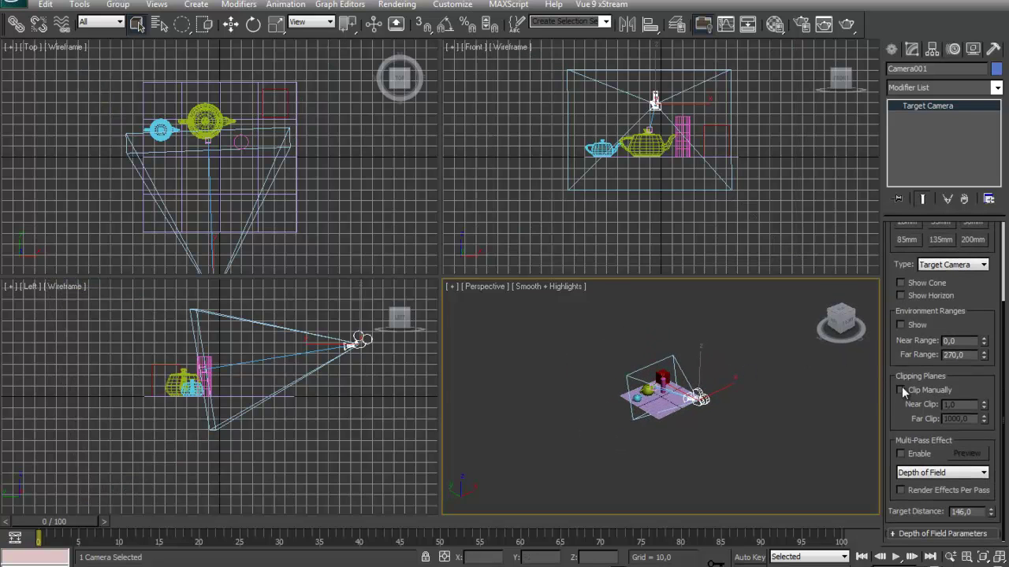
left_click(902, 390)
left_click(902, 391)
Step: Keep Depth of Field selected in Camera001's multi-pass effect list
left_click(928, 472)
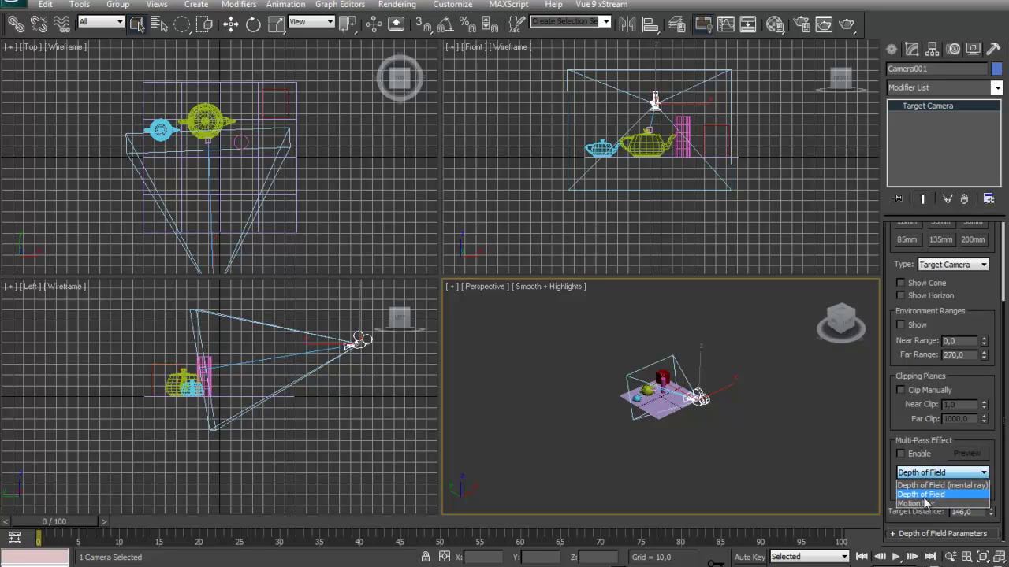
left_click(982, 477)
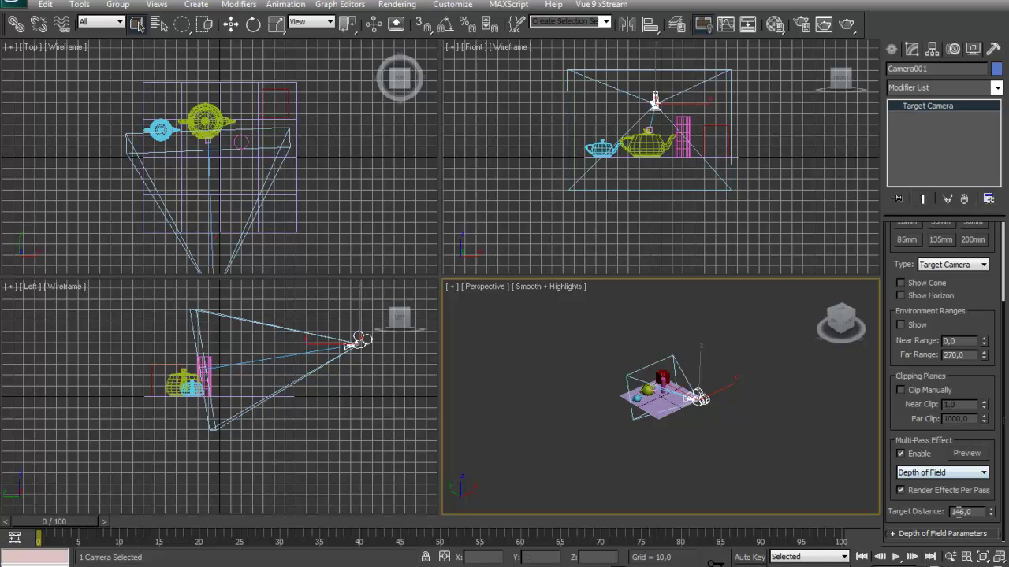
Step: Push Camera001.Target out along X in Left view so the target distance reaches about 256
left_click_drag(990, 514, 999, 457)
left_click(620, 376)
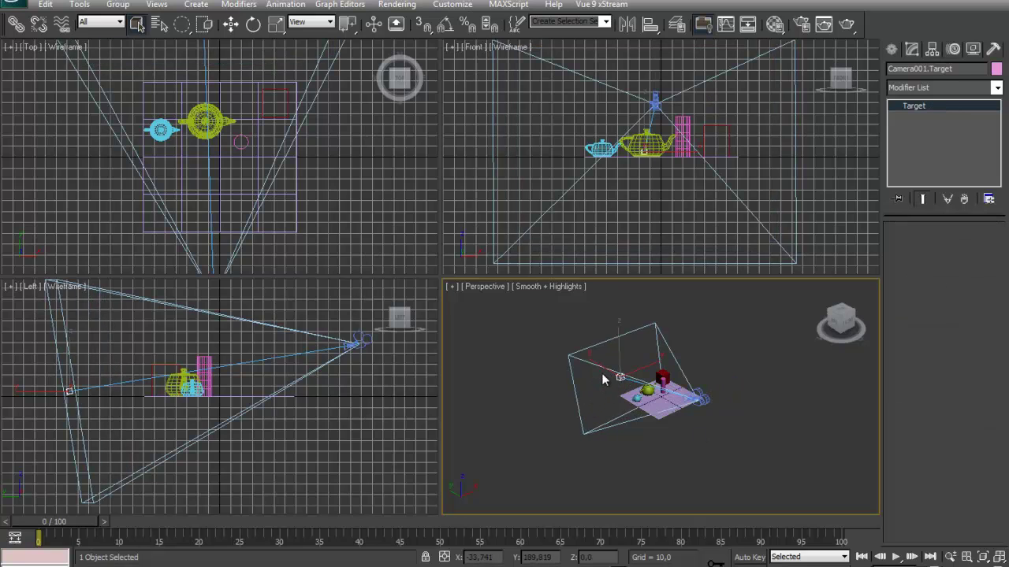
key("w")
left_click(43, 394)
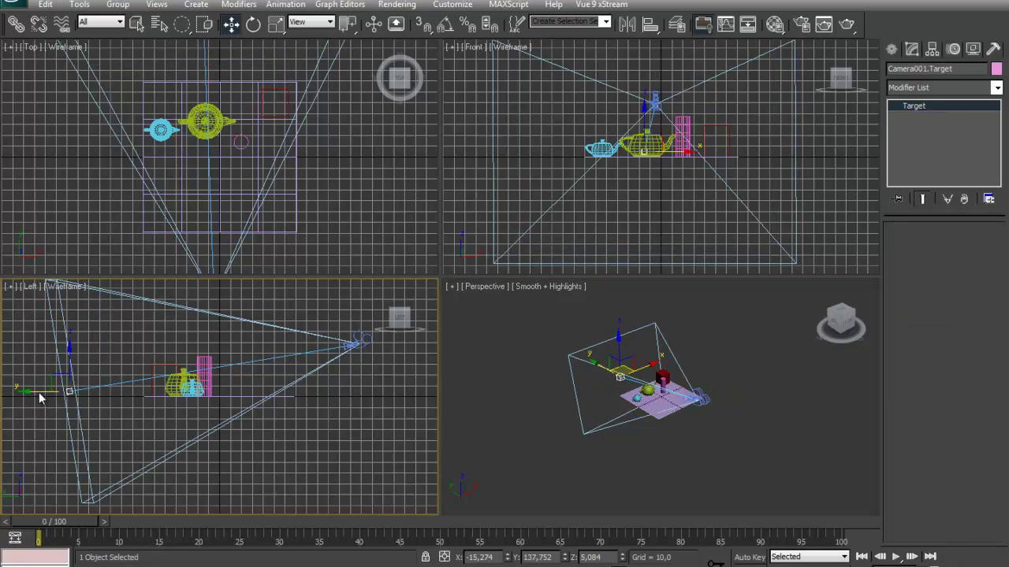
left_click(16, 405)
left_click(70, 392)
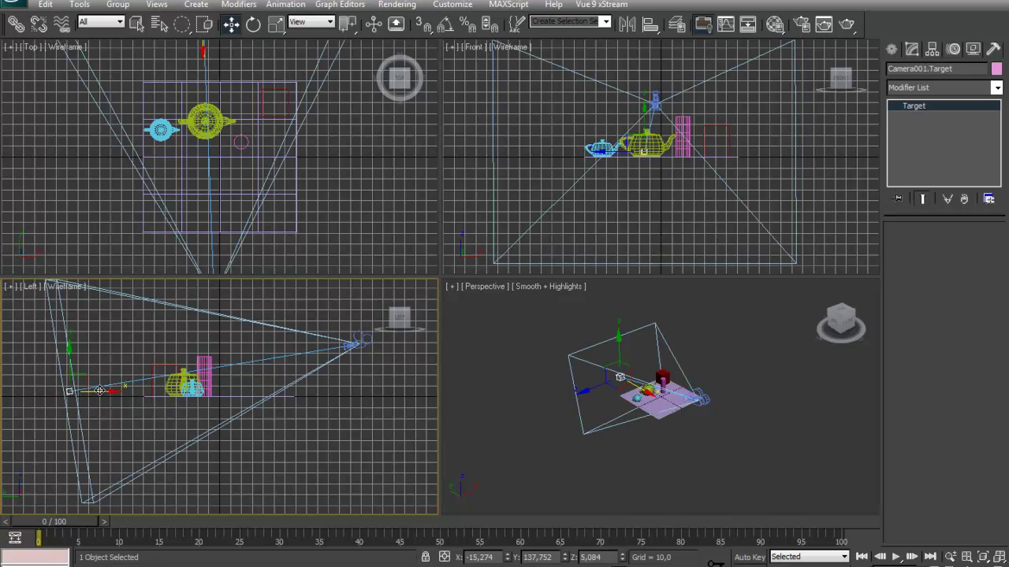
left_click_drag(111, 392, 116, 413)
left_click(698, 397)
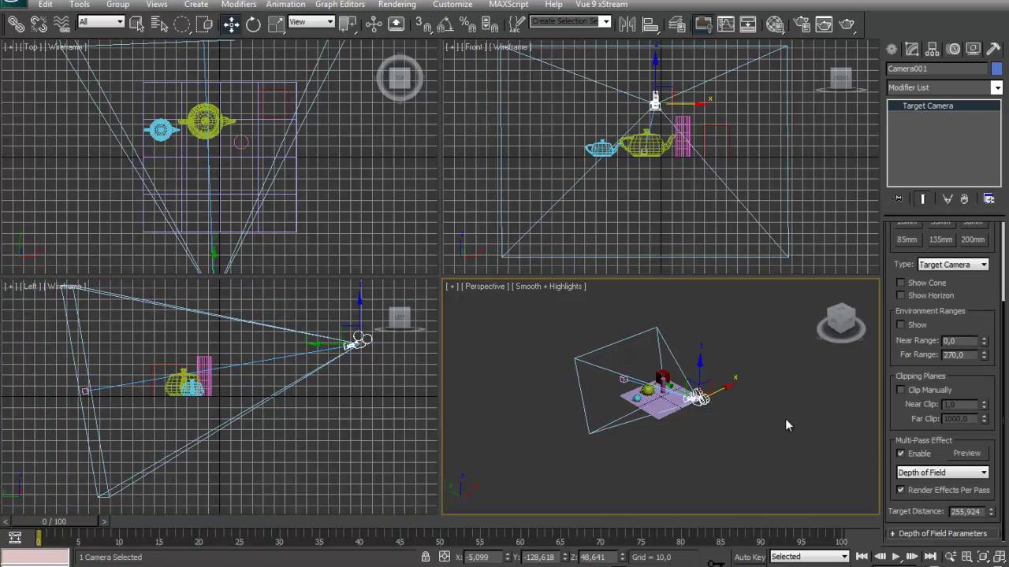
Step: Expand and collapse the Depth of Field parameters to review them
left_click(983, 536)
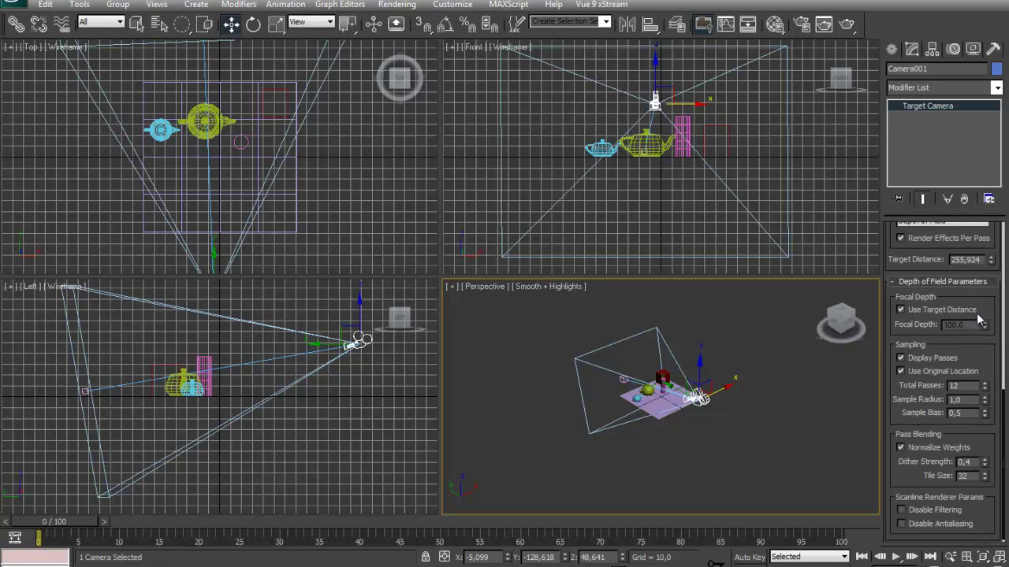
left_click(980, 283)
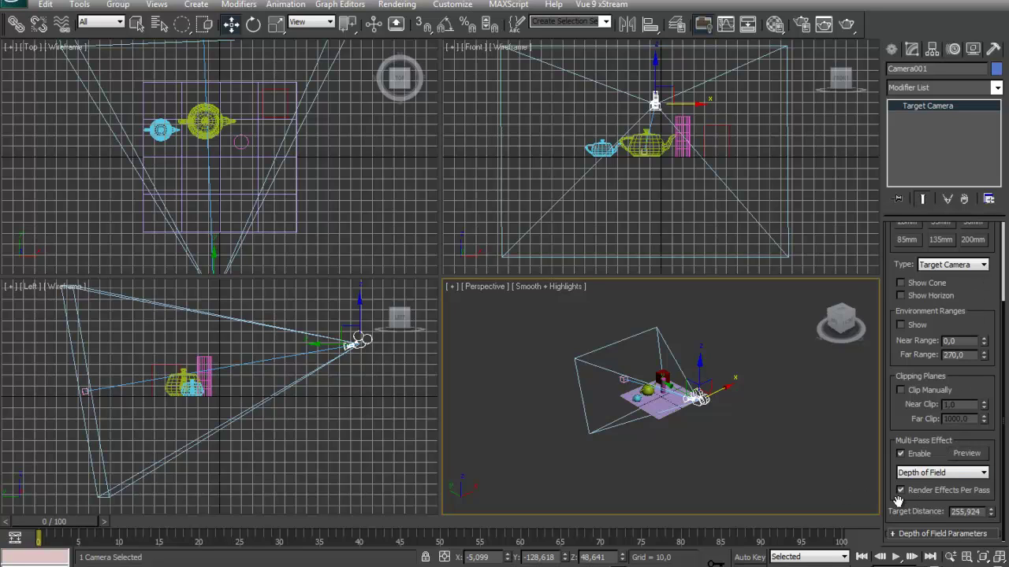
scroll(898, 496, "up", 3)
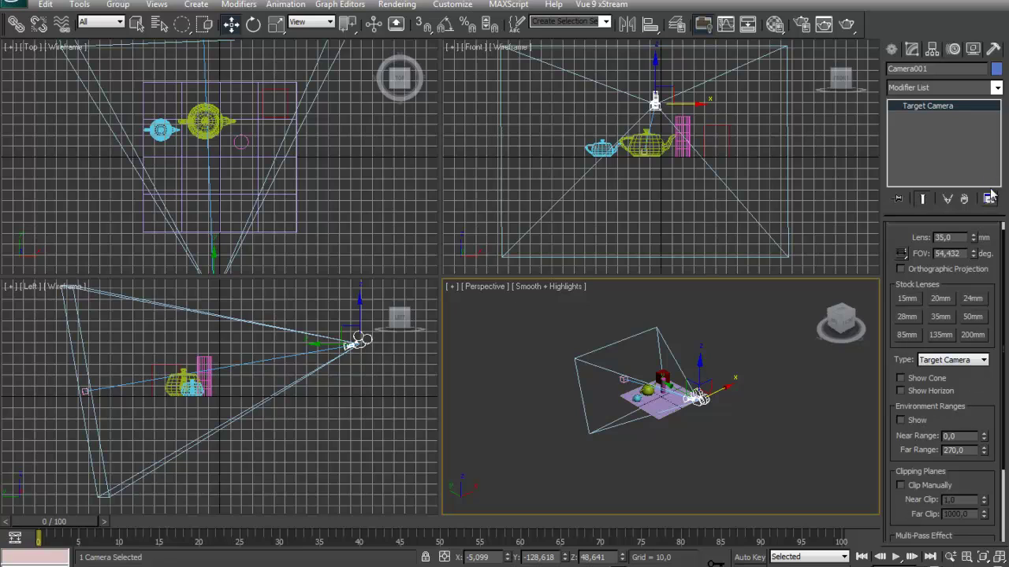
Step: Switch Camera001's type to Free Camera and bring the lens parameters back into view
left_click(956, 360)
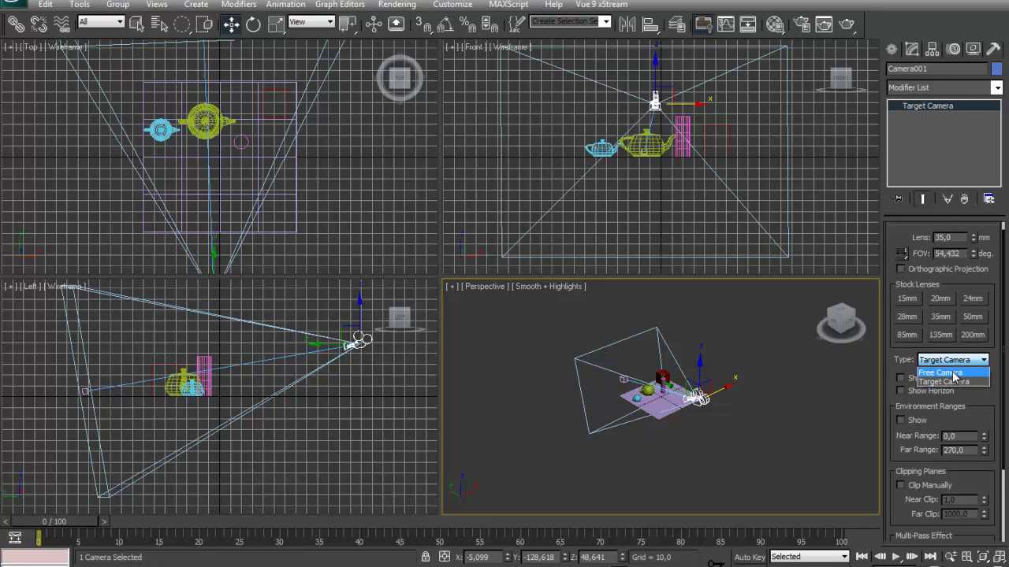
left_click(952, 372)
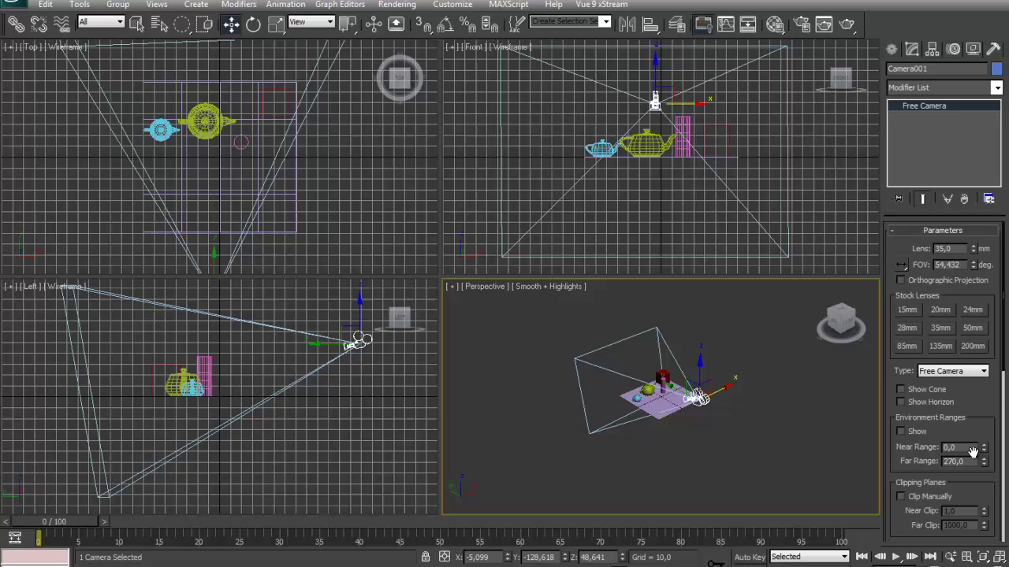
left_click_drag(980, 413, 981, 323)
scroll(980, 322, "down", 10)
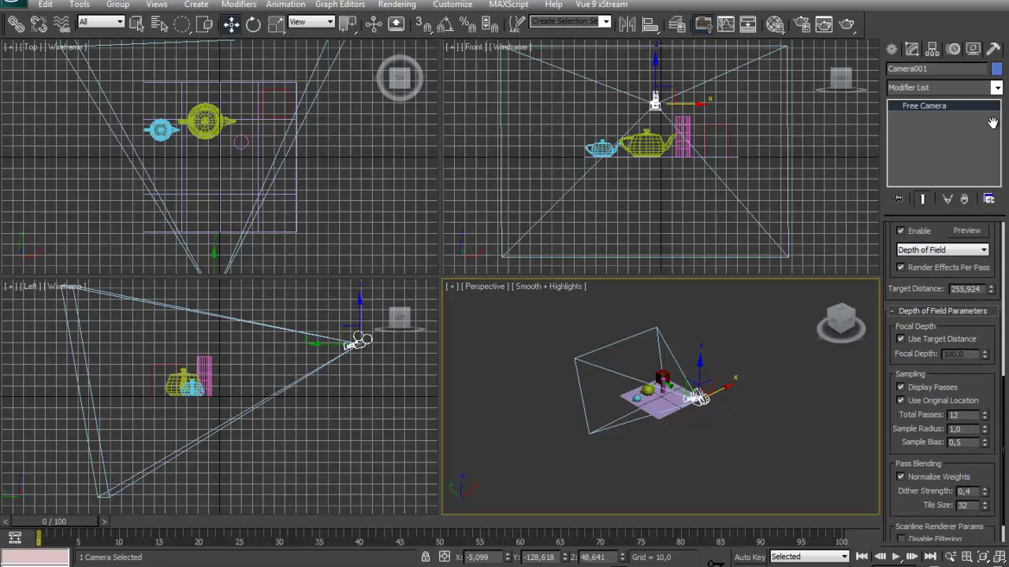
scroll(906, 442, "up", 6)
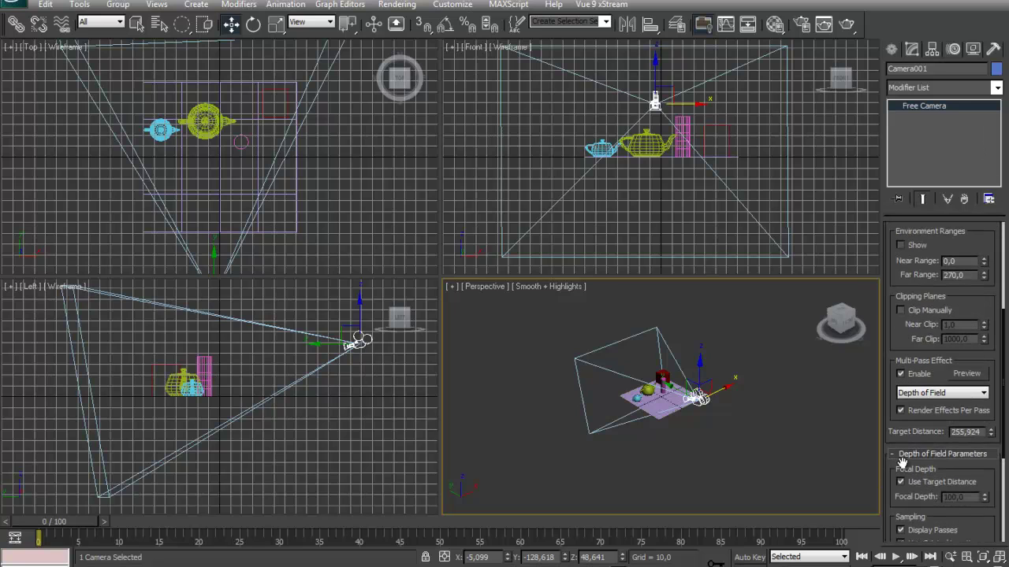
scroll(903, 376, "up", 7)
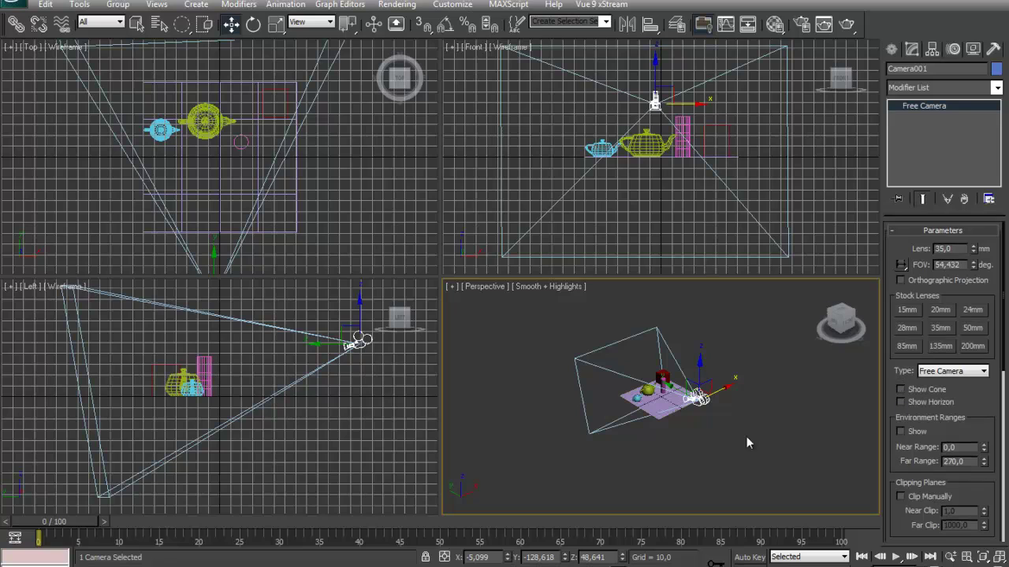
Step: Set the Perspective viewport to view through Camera001, then activate the Top view
left_click(745, 406)
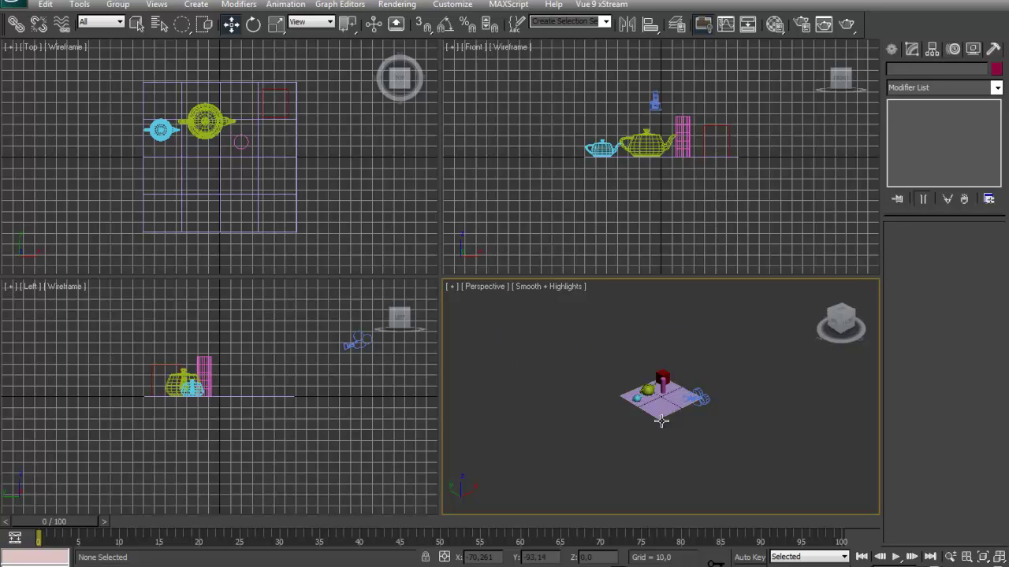
left_click(491, 286)
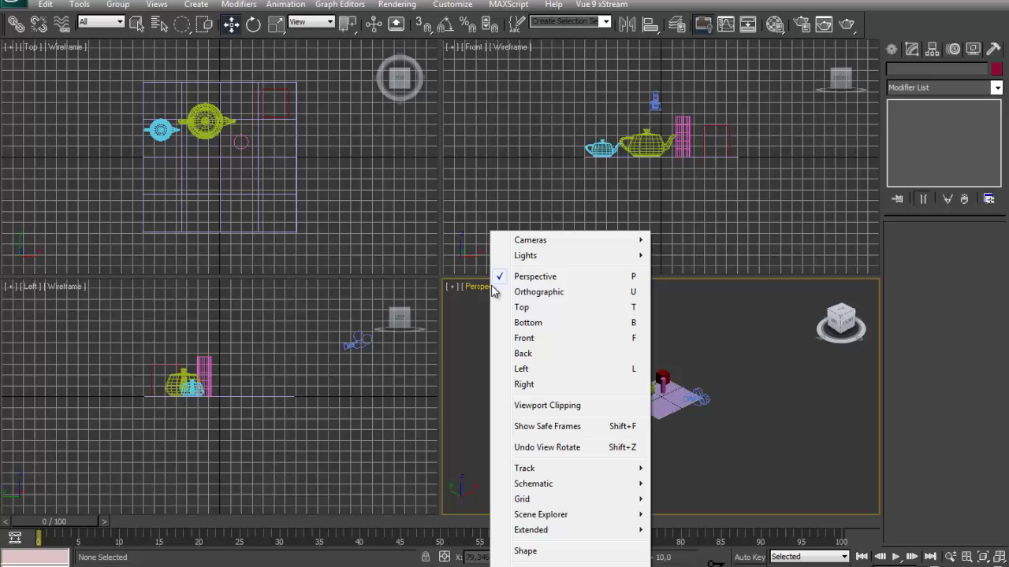
mouse_move(542, 243)
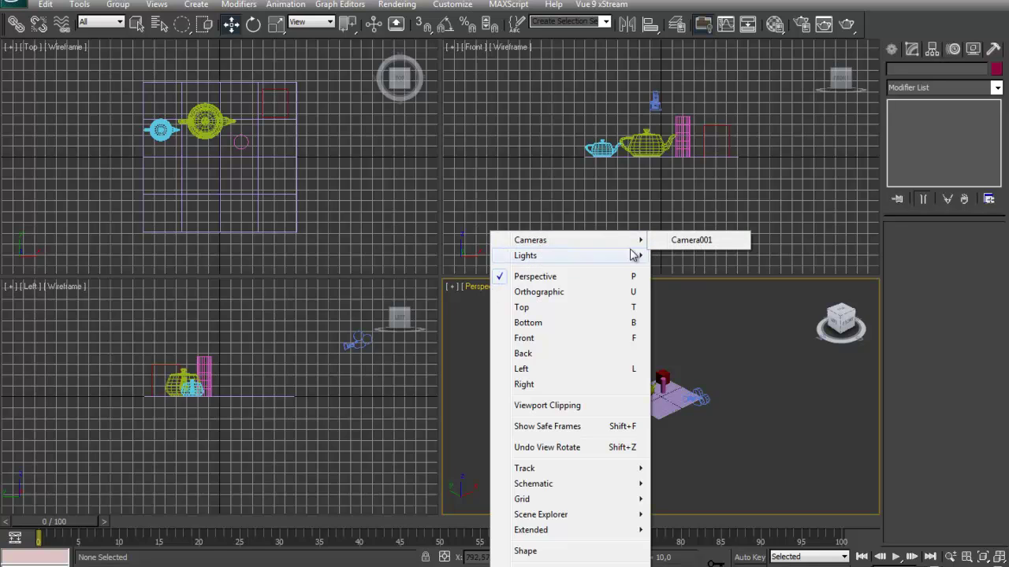
left_click(675, 241)
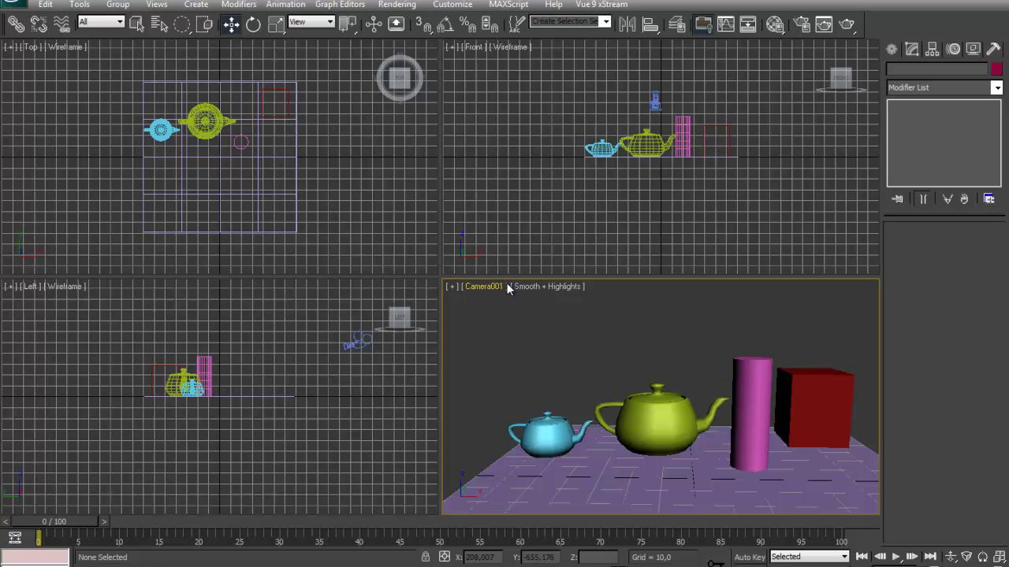
left_click(262, 181)
Step: Move Camera001 right and lower in the Top and Left views, then shift it left along X
scroll(262, 181, "down", 5)
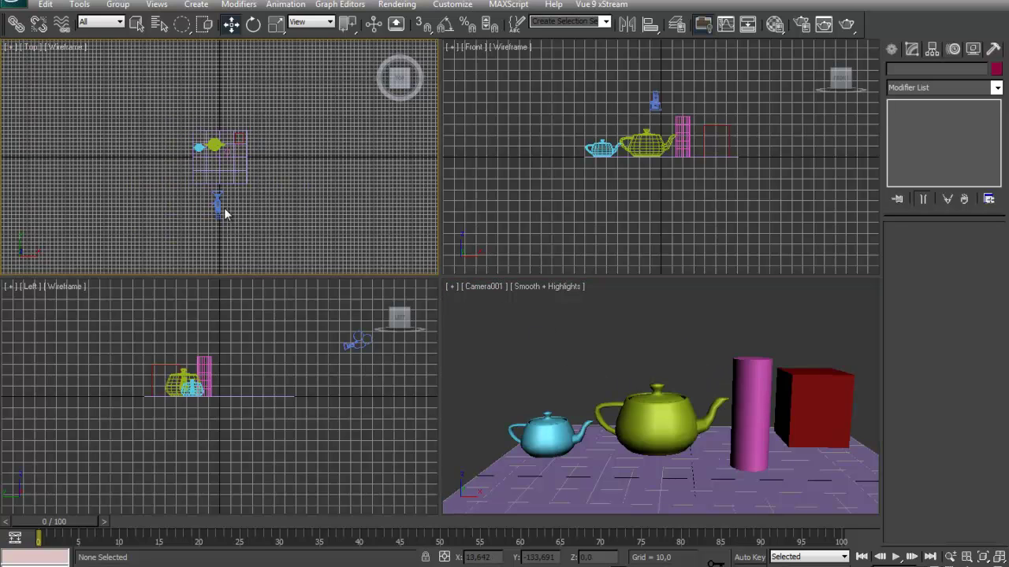
left_click(219, 204)
left_click_drag(220, 207, 261, 244)
left_click(359, 314)
mouse_move(359, 312)
left_mouse_down()
mouse_move(348, 354)
mouse_move(359, 325)
left_mouse_up()
key("bracketleft")
right_click(280, 260)
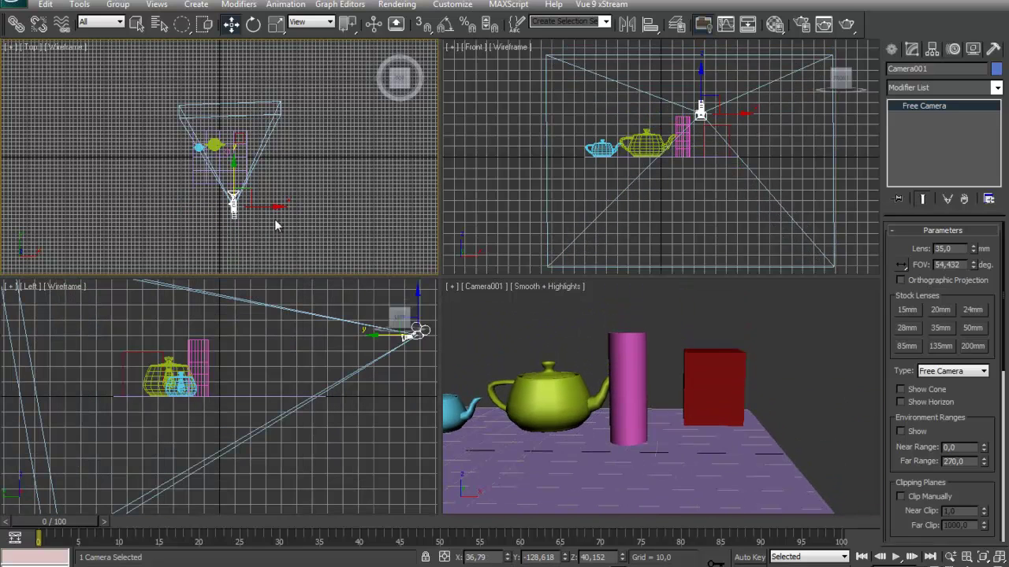
left_click_drag(274, 219, 256, 212)
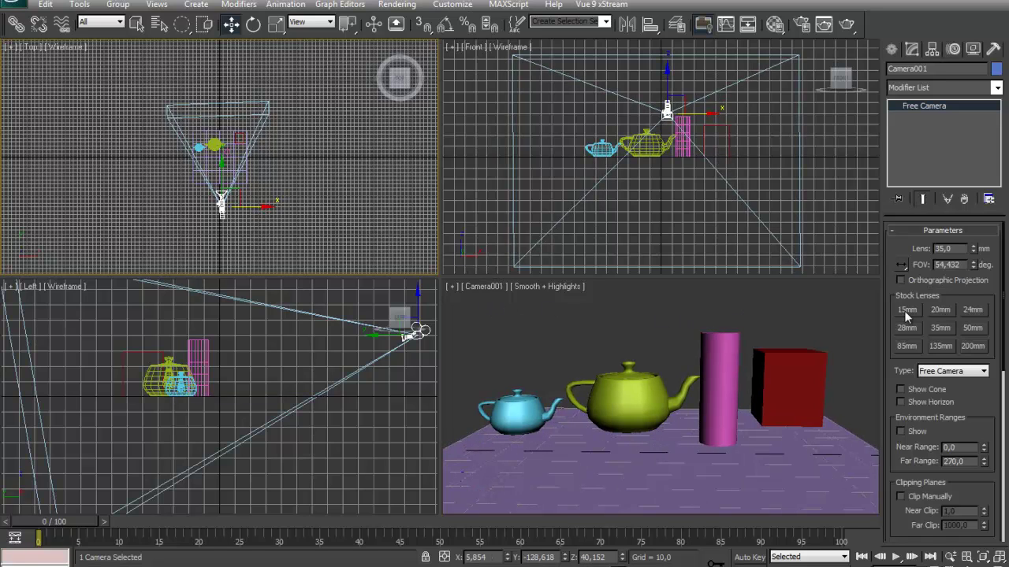
Step: Change Camera001's type to Target Camera and deselect it
left_click(951, 371)
left_click(958, 391)
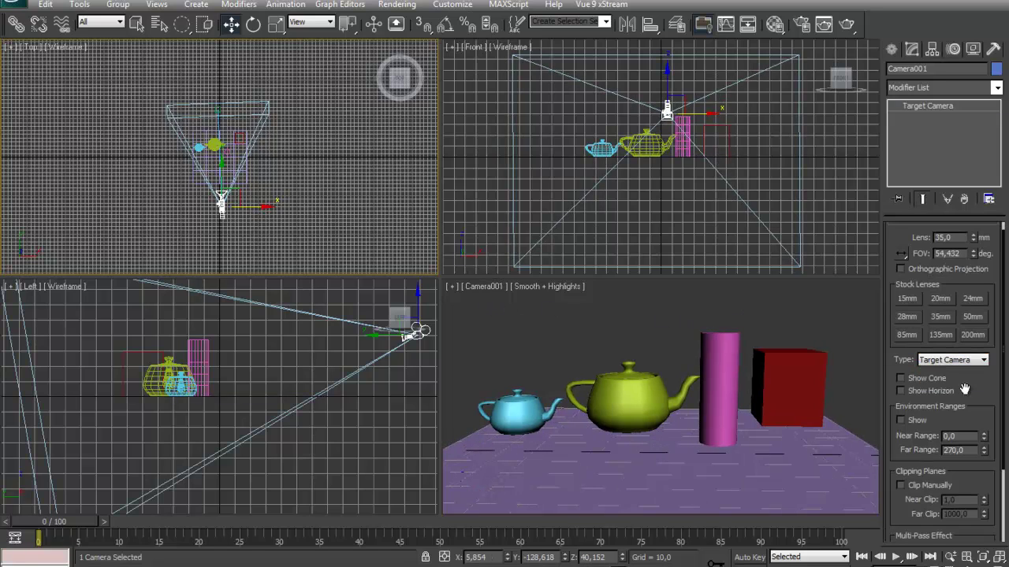
left_click(686, 354)
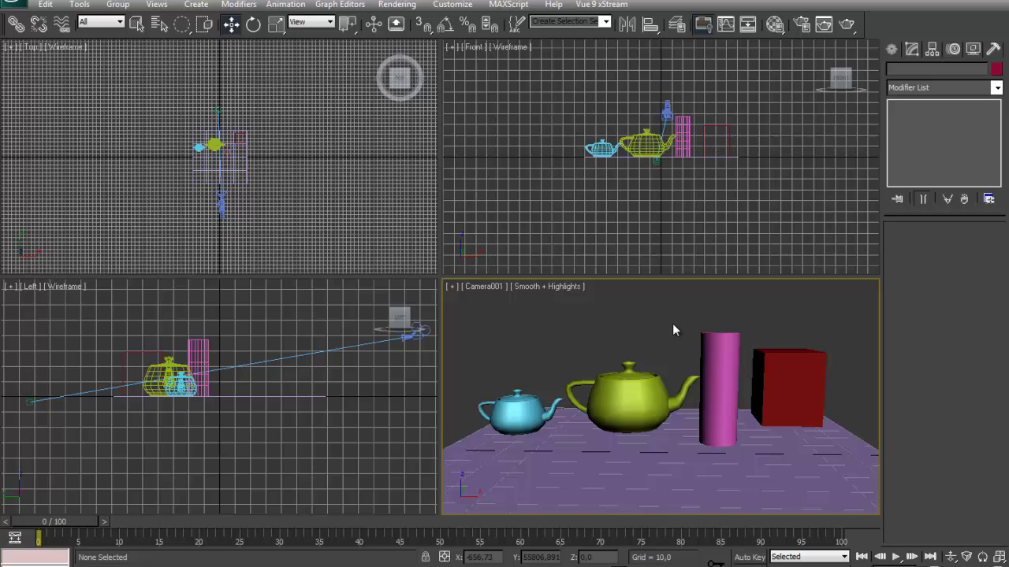
Step: Render a frame from the Camera001 view via Render Setup, then close the render windows
key("F10")
scroll(257, 164, "down", 5)
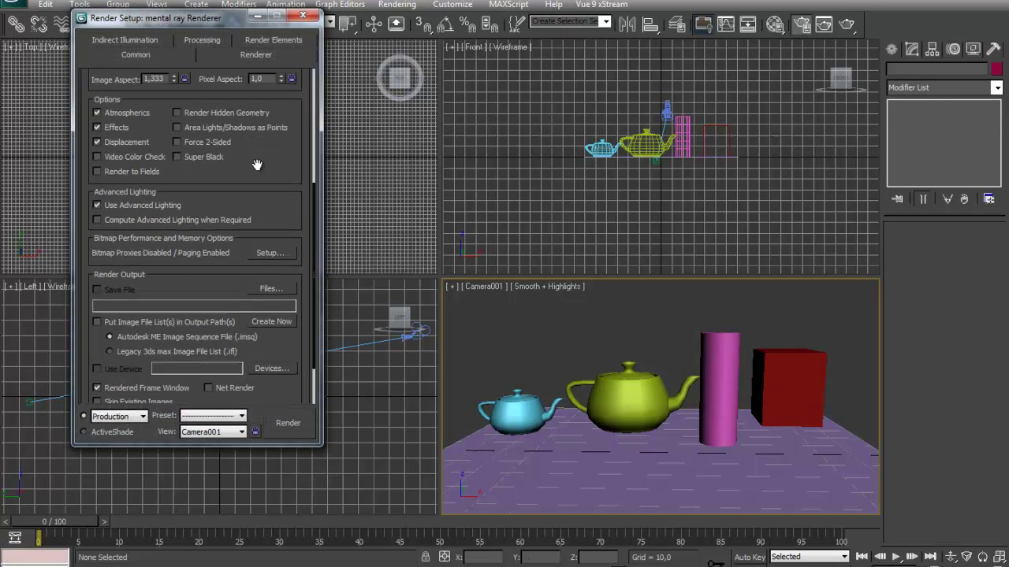
scroll(284, 229, "down", 2)
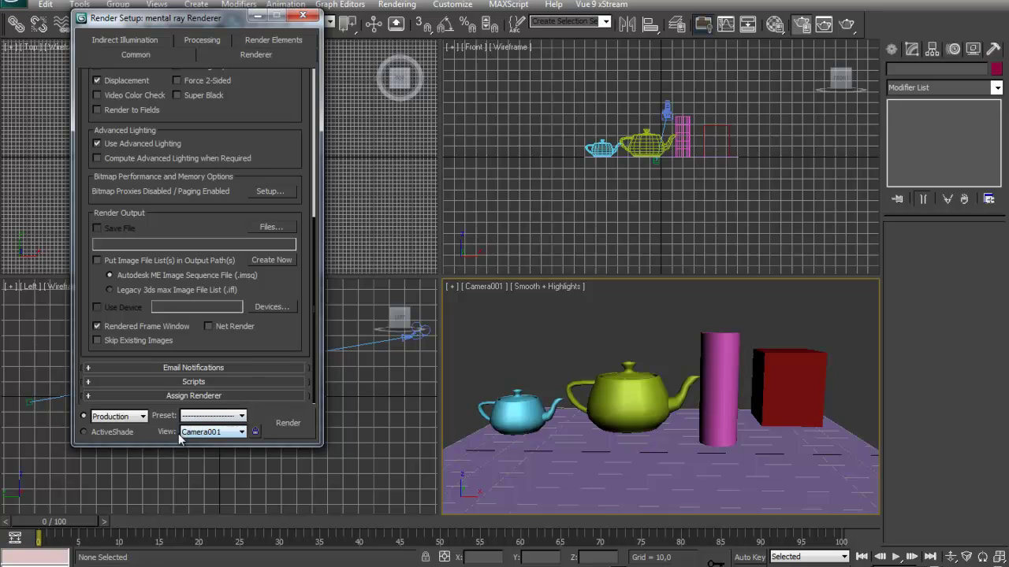
left_click(225, 432)
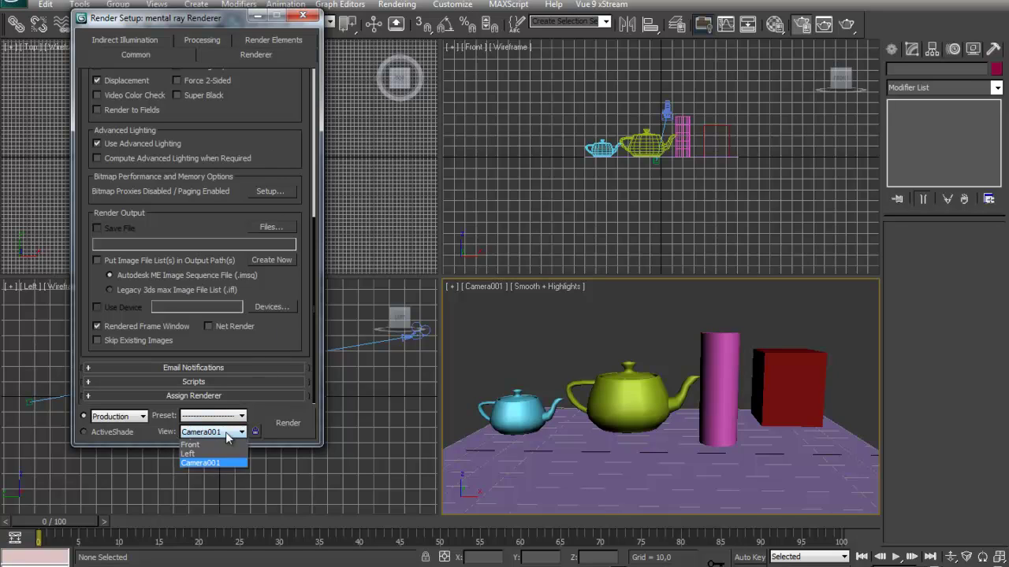
left_click(227, 475)
left_click(286, 424)
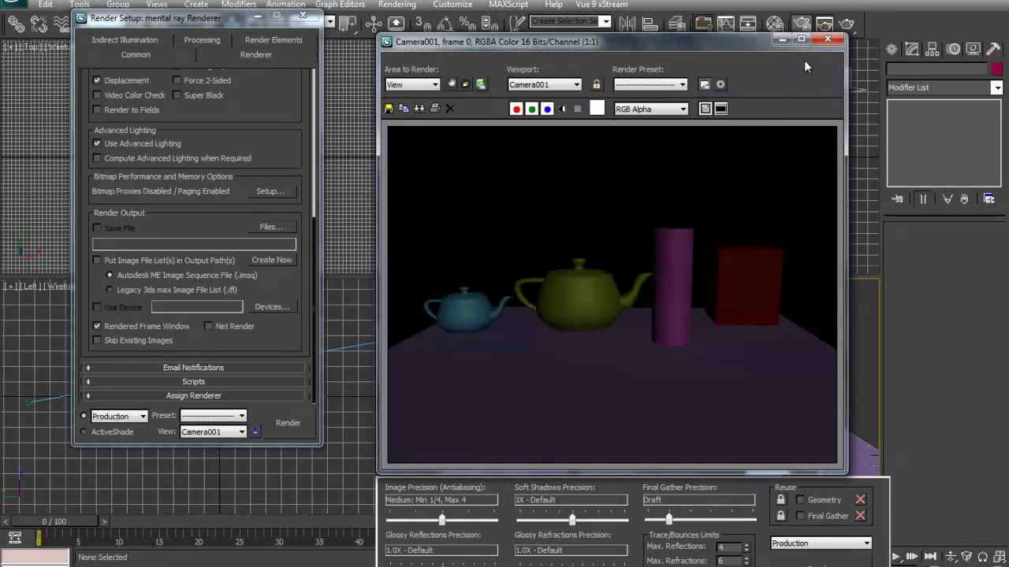
left_click(828, 39)
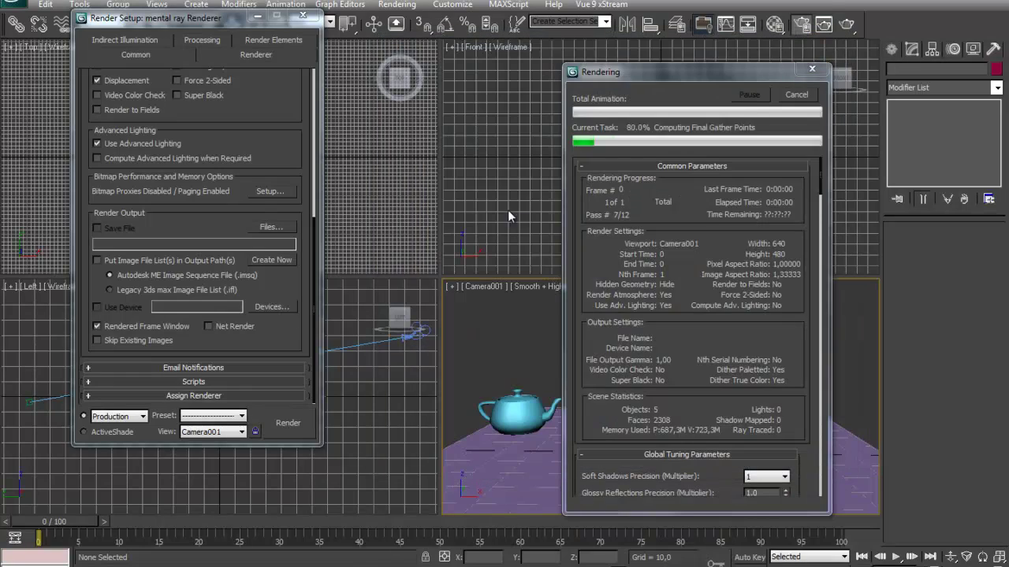
left_click(788, 93)
Step: Select Camera001 in the left view, turn on Auto Key, and go to frame 54
left_click(303, 16)
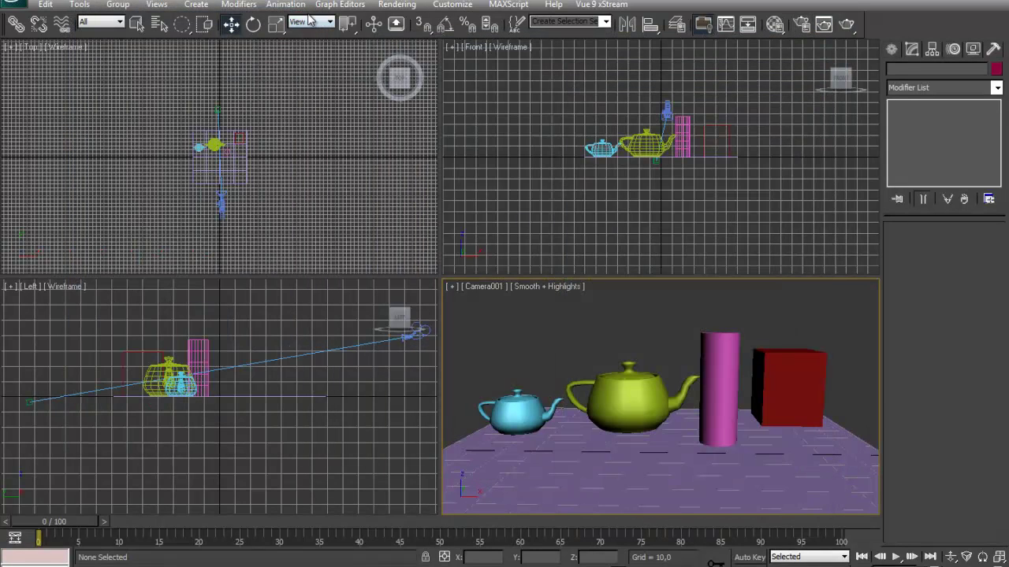
left_click(323, 313)
scroll(326, 314, "down", 4)
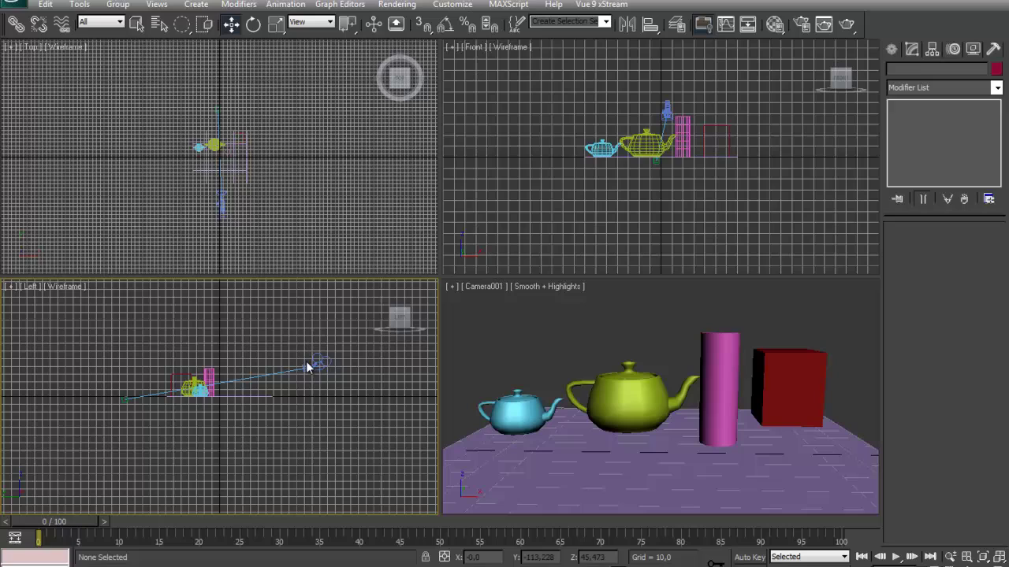
left_click(309, 367)
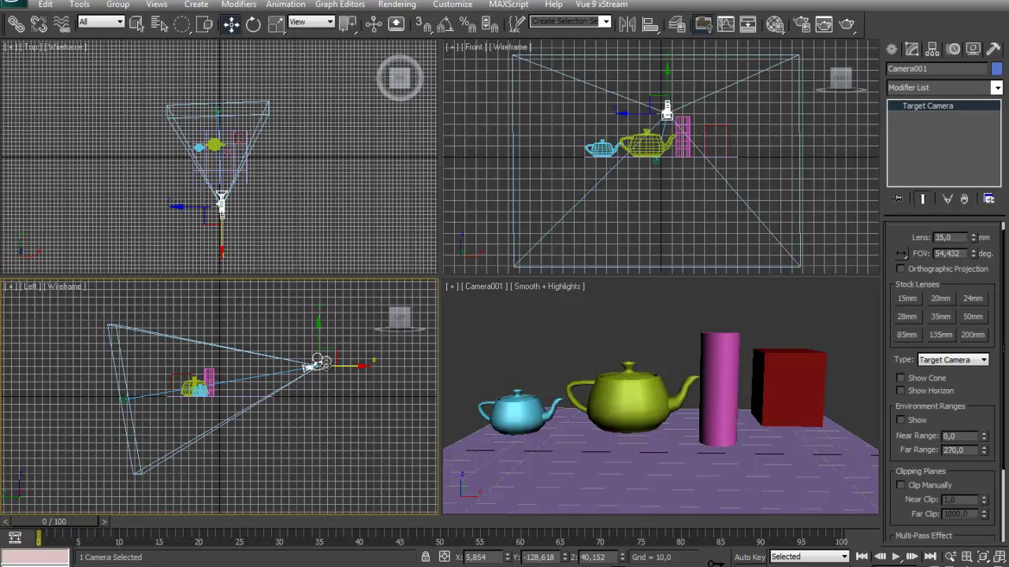
left_click(751, 557)
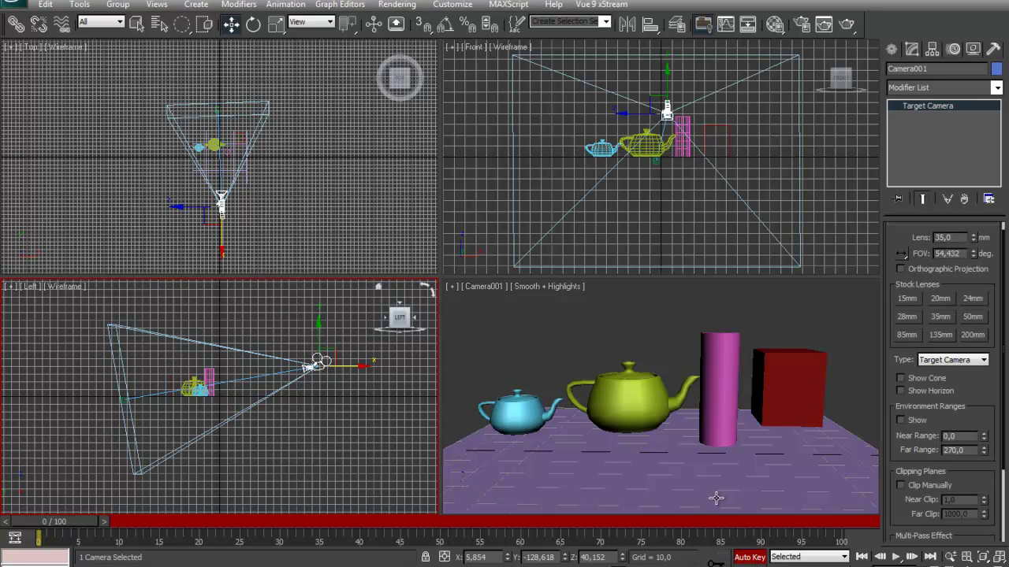
key("j")
left_click_drag(87, 516, 469, 522)
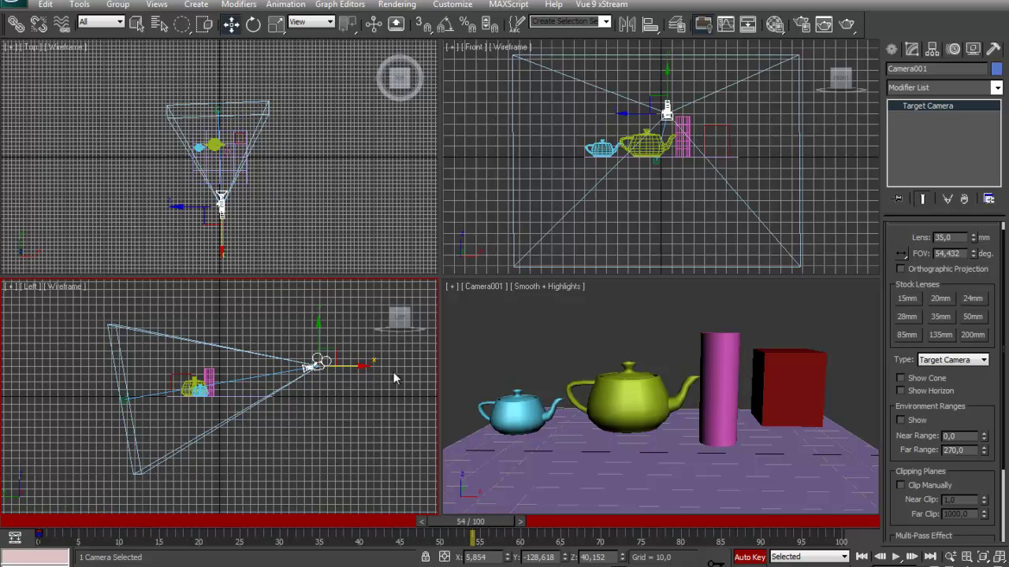
Step: At frame 54, rotate the camera in the top view and switch it back to Free Camera
left_click(175, 209)
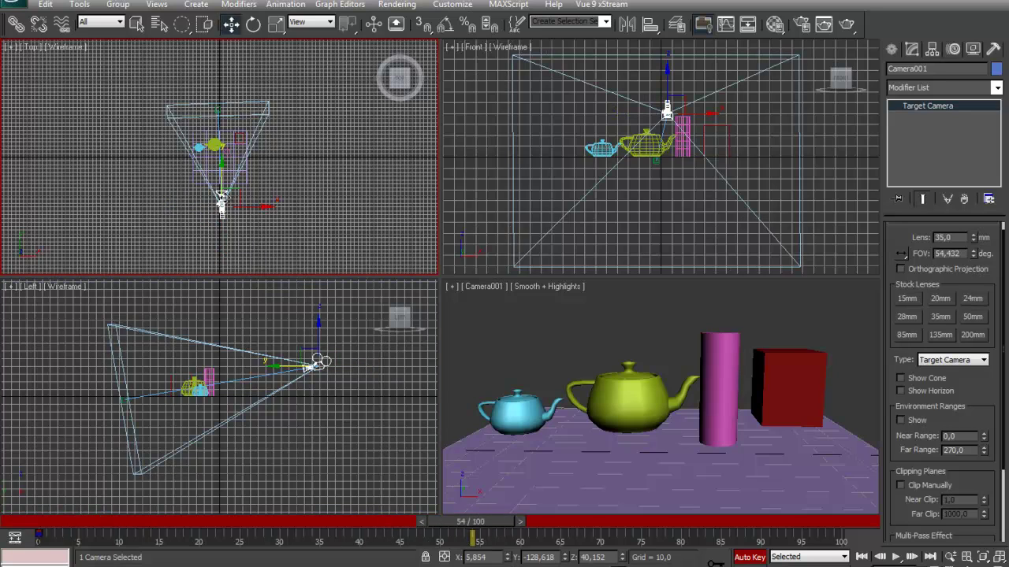
key("e")
left_click_drag(260, 186, 247, 226)
key("ctrl+z")
scroll(237, 218, "up", 3)
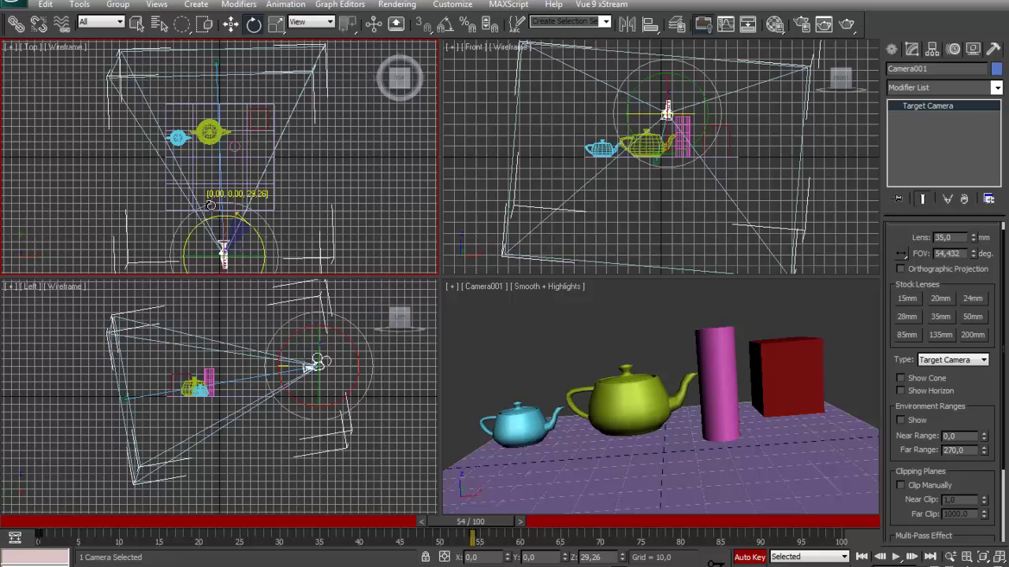
left_click_drag(211, 205, 223, 203)
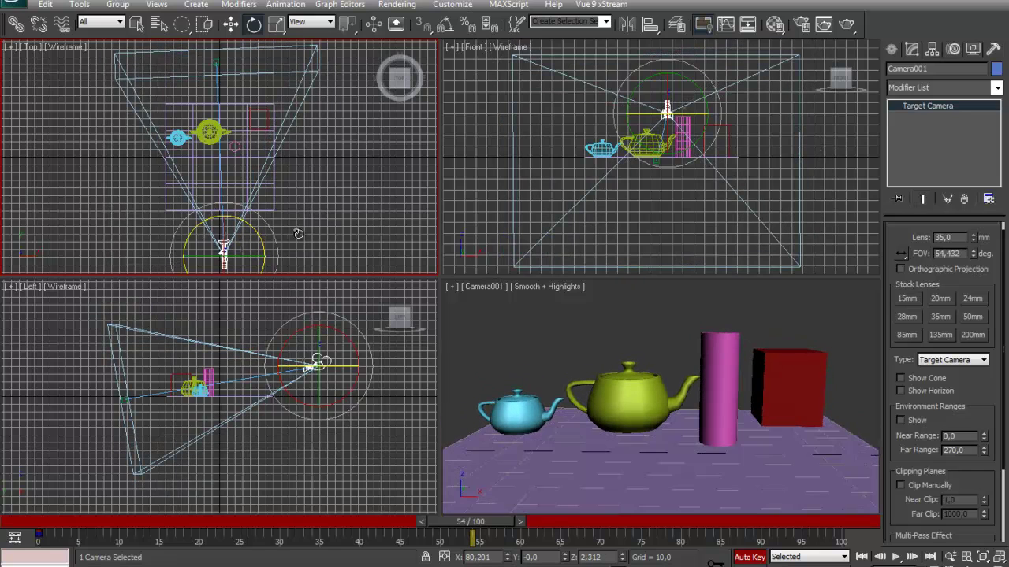
left_click(952, 360)
left_click(955, 372)
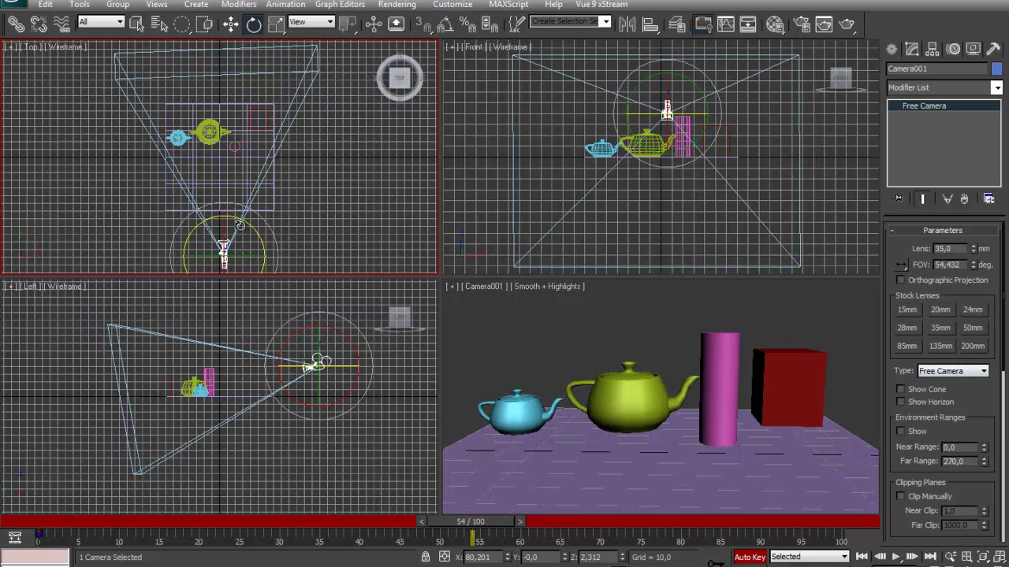
left_click_drag(240, 226, 315, 244)
Step: At frame 100, rotate the camera to face the scene
key("w")
key("End")
right_click(312, 239)
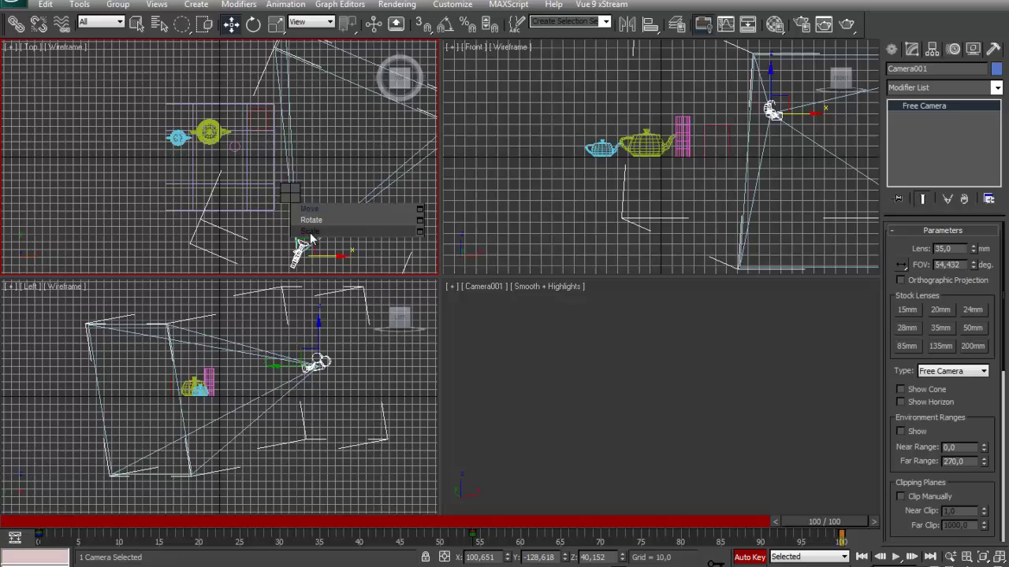
left_click(311, 220)
left_click_drag(331, 208, 254, 245)
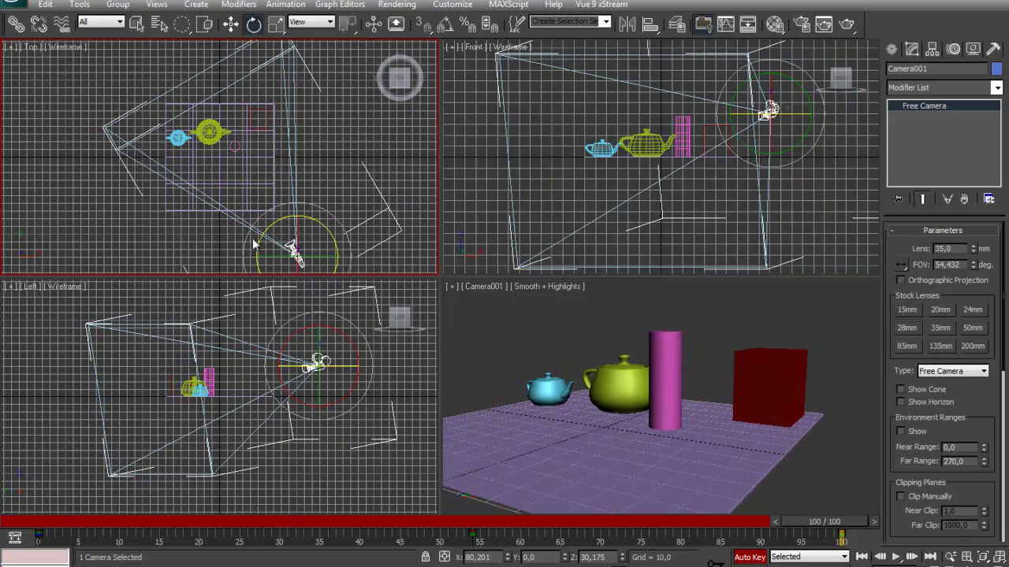
Step: Scrub back to preview the camera motion, then turn off Auto Key and deselect the camera
left_click_drag(824, 522, 835, 492)
key("e")
left_click(749, 557)
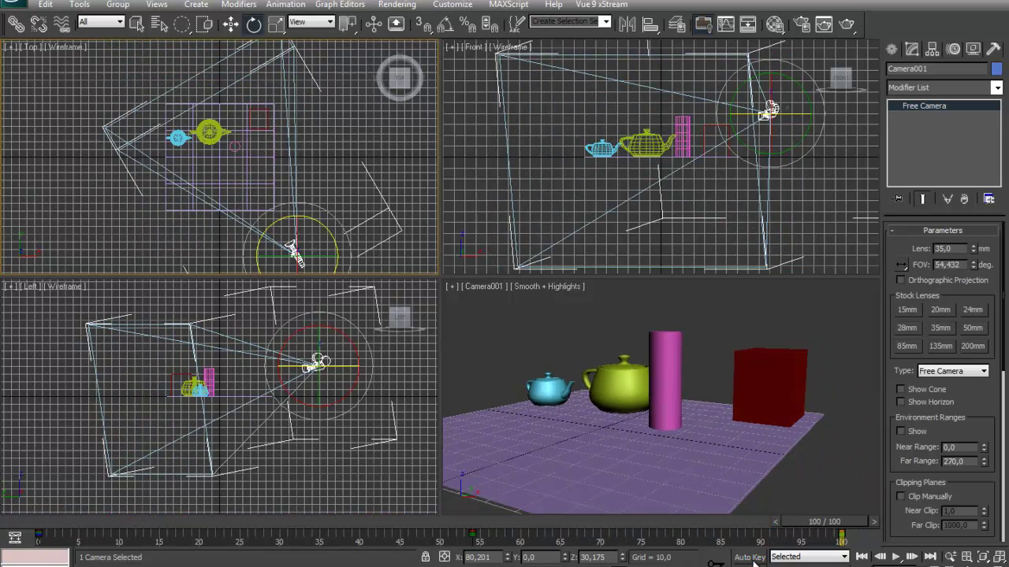
left_click(788, 485)
left_click(268, 368)
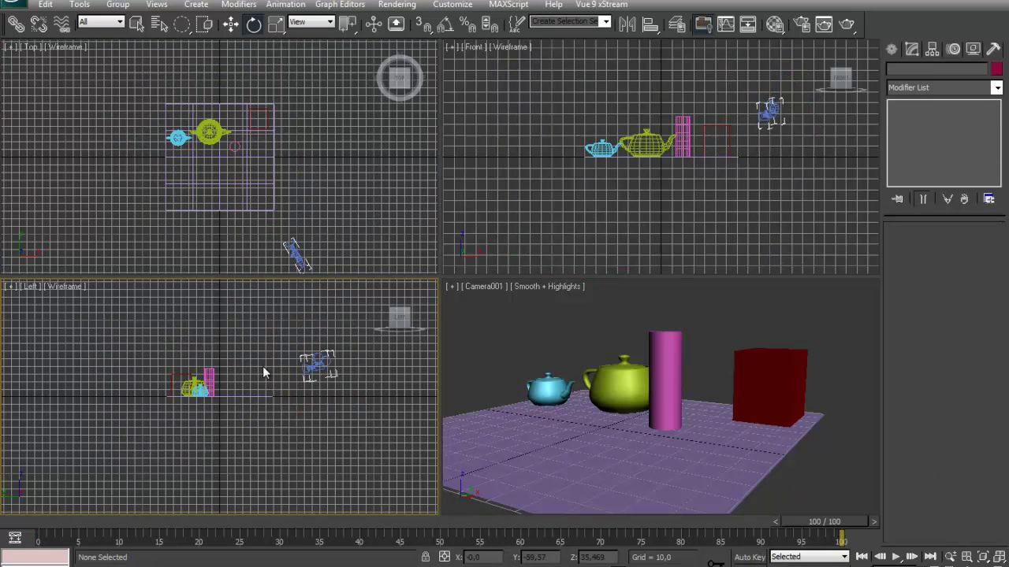